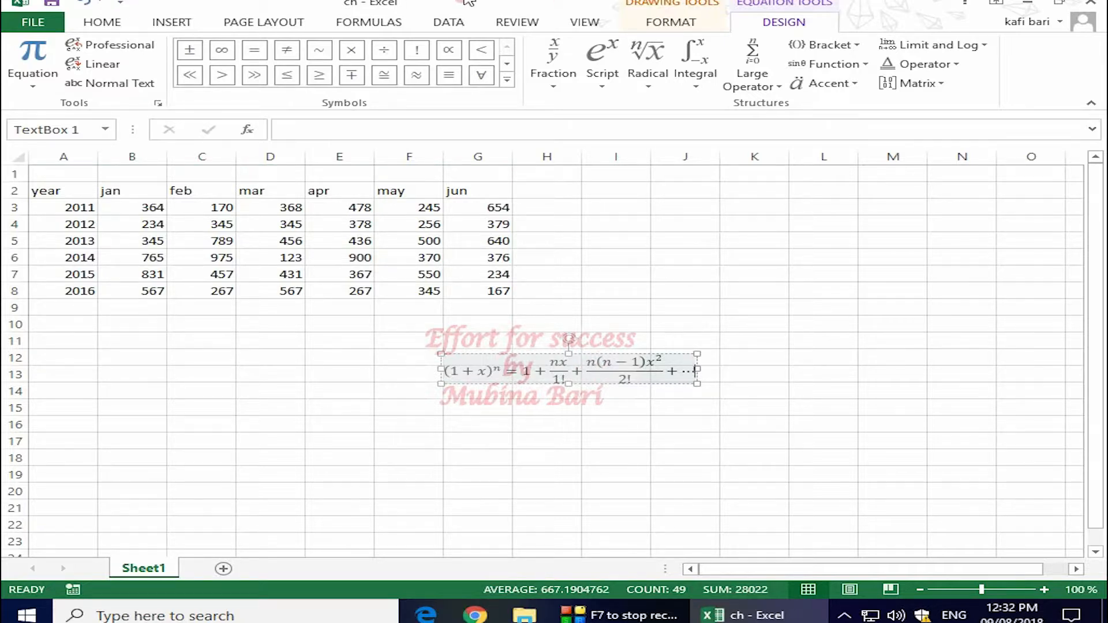
click(662, 24)
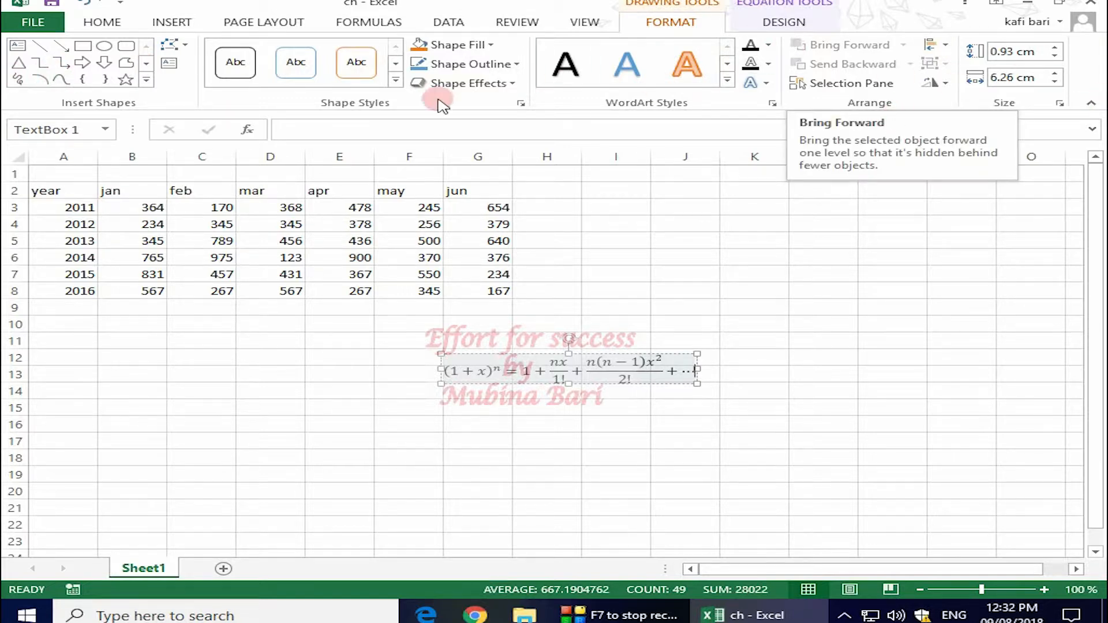
click(807, 23)
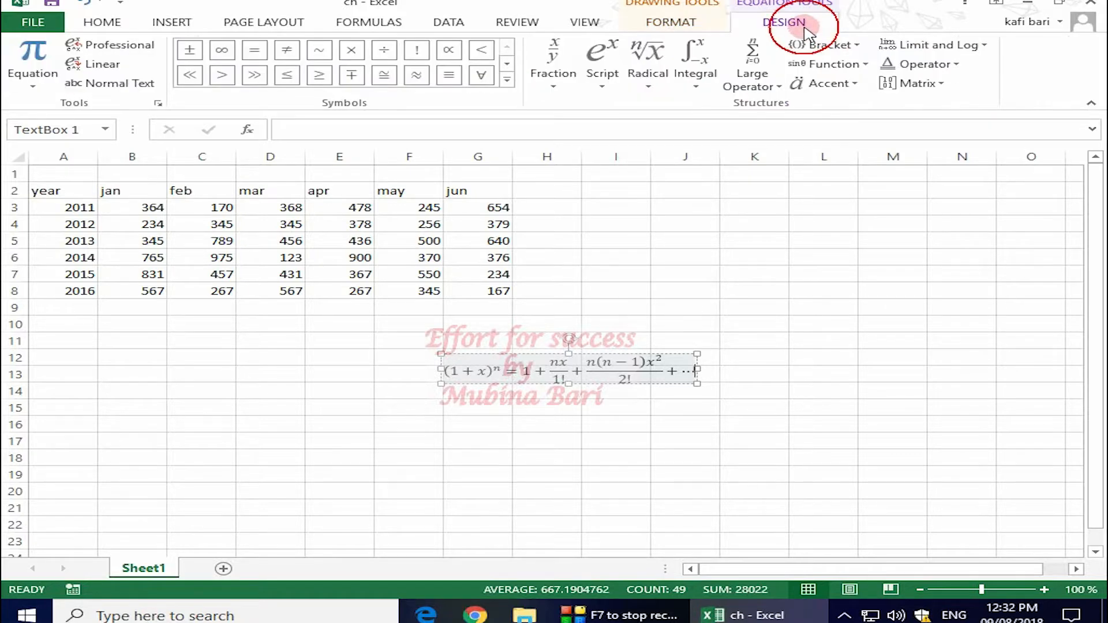
click(41, 89)
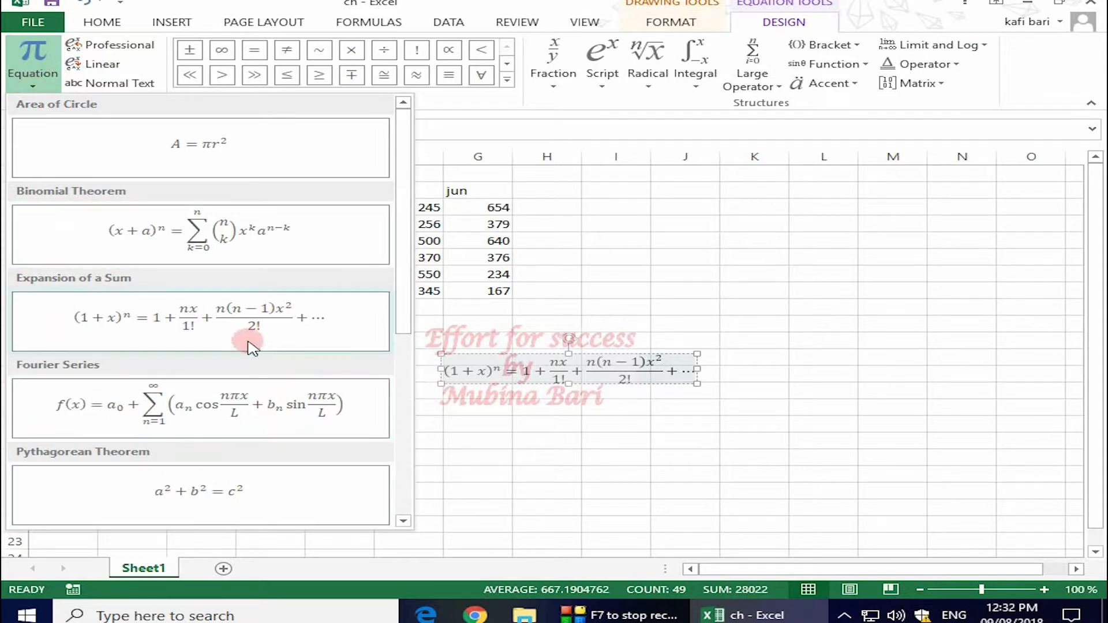
click(613, 194)
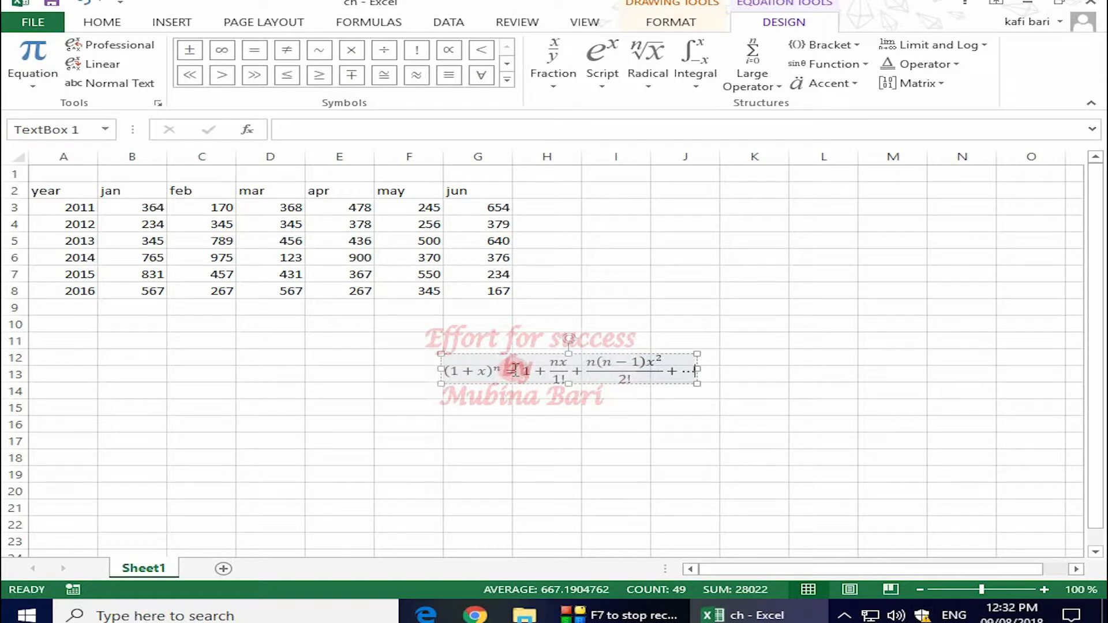
- Swap the equation's final plus sign before the ellipsis for a ÷ division sign
click(677, 370)
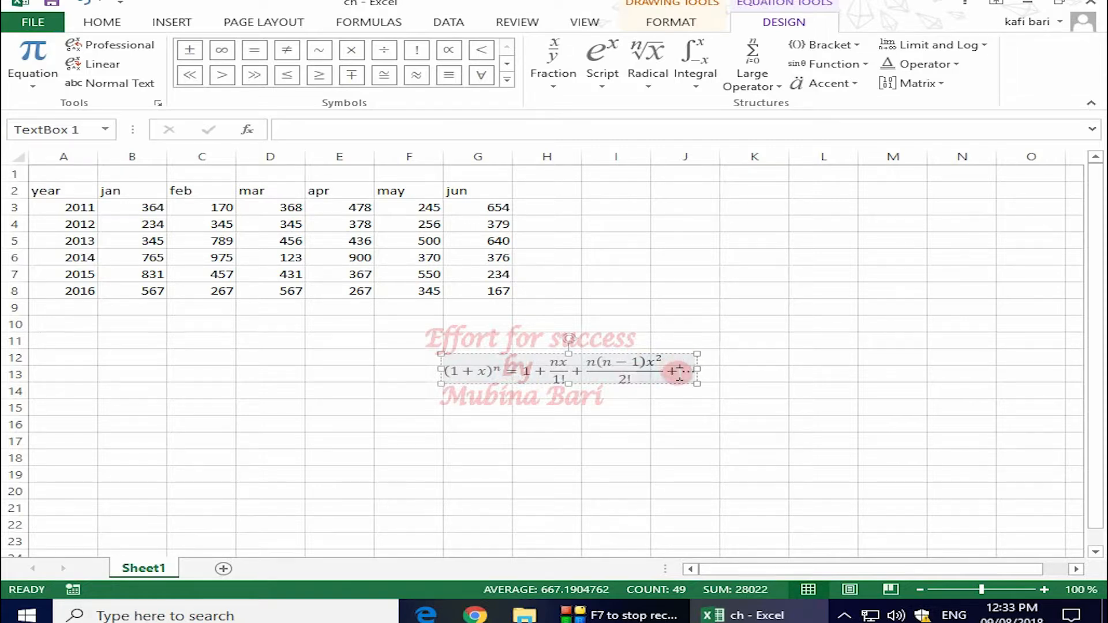
click(731, 364)
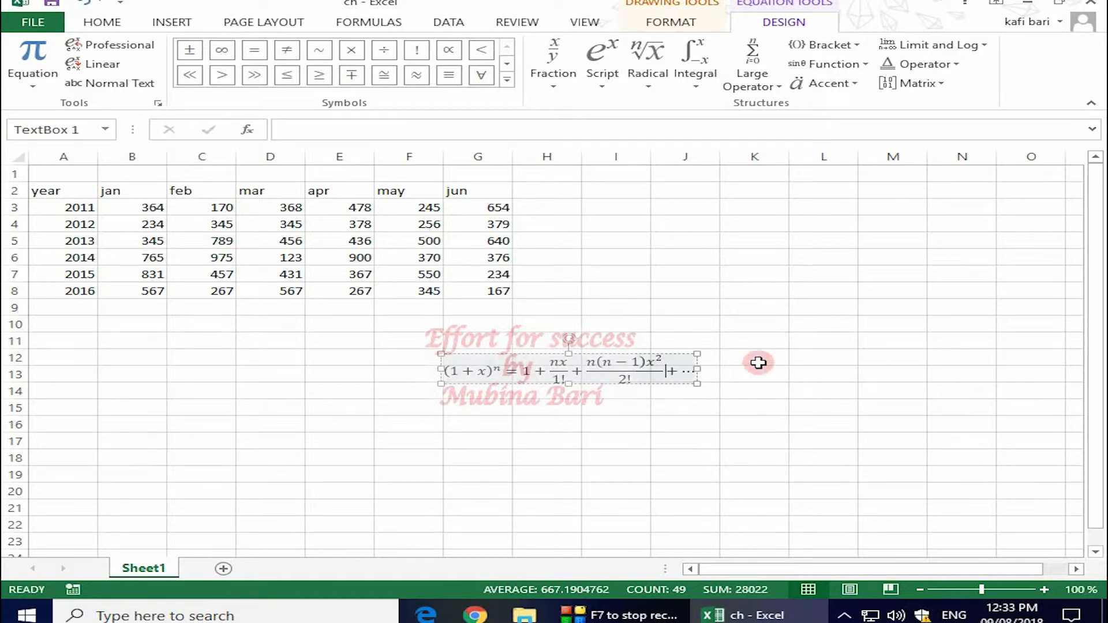
double_click(673, 369)
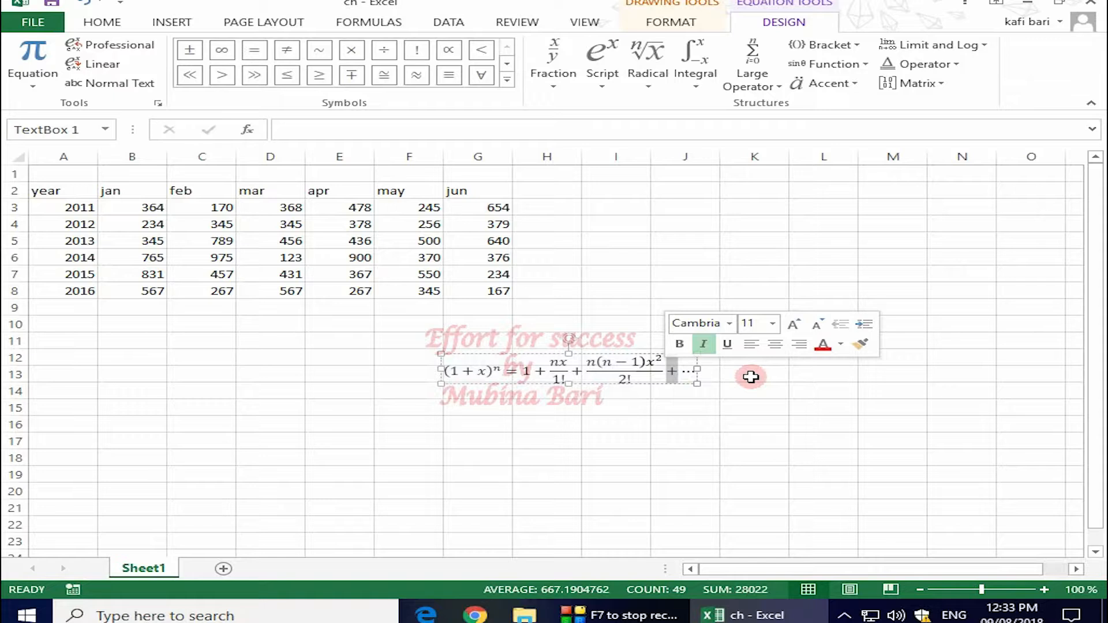
key(Delete)
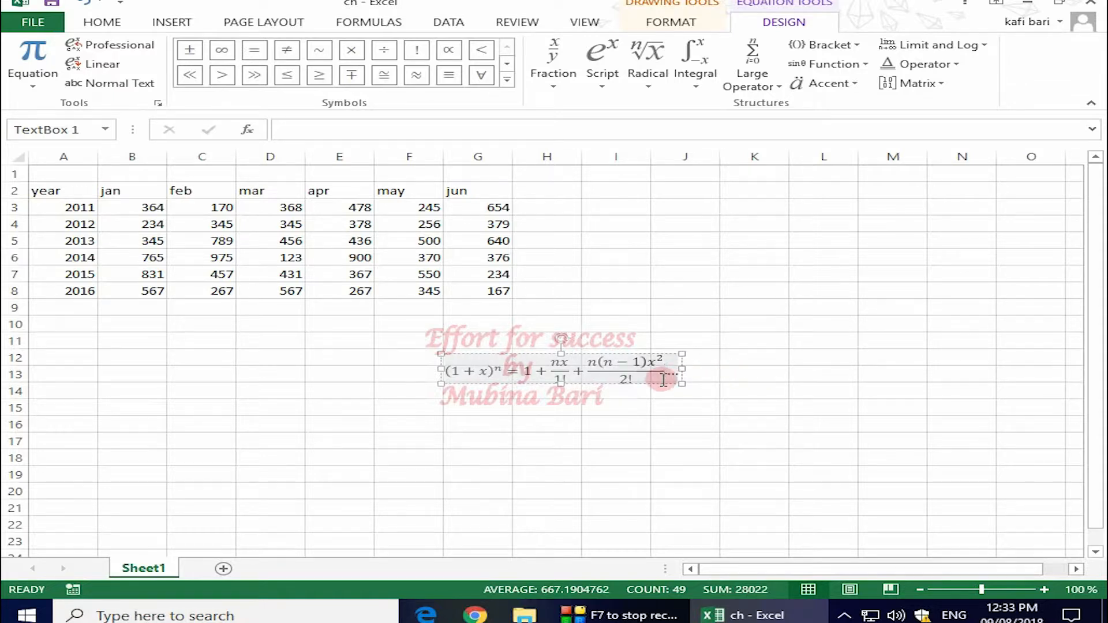
click(385, 53)
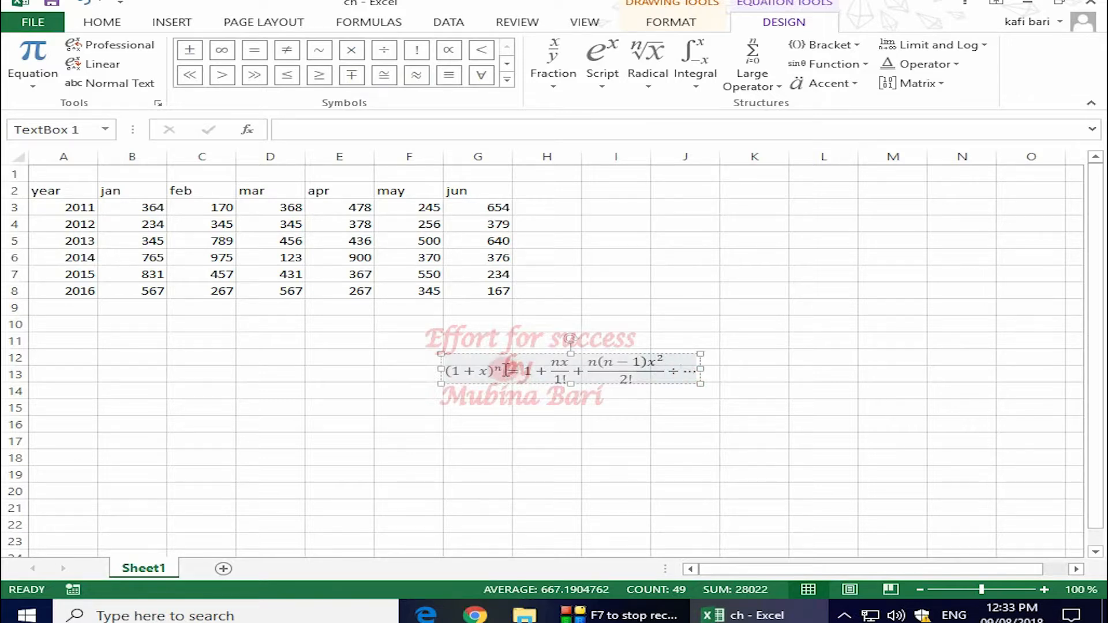
- Change the equation's '= 1' to '≥ 3' right after (1+x)^n
click(523, 370)
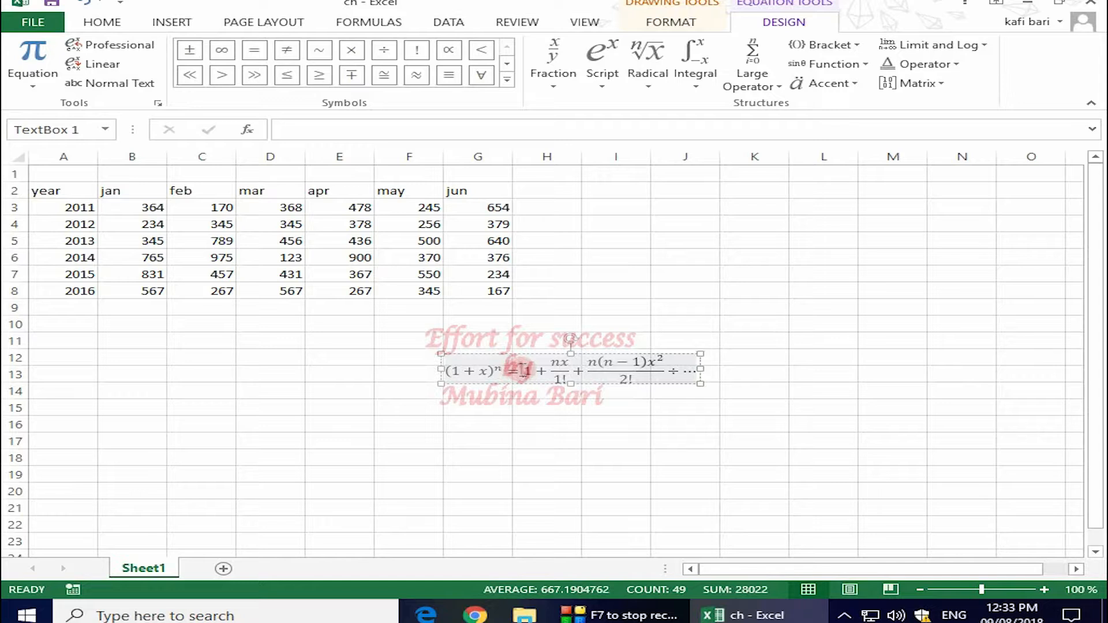
key(BackSpace)
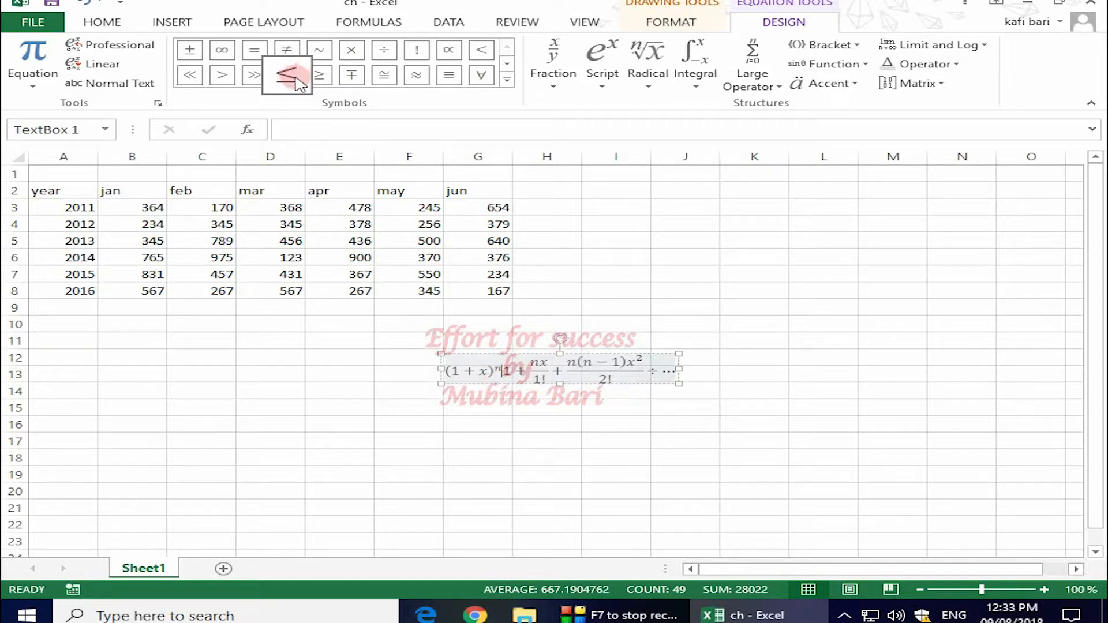
click(317, 76)
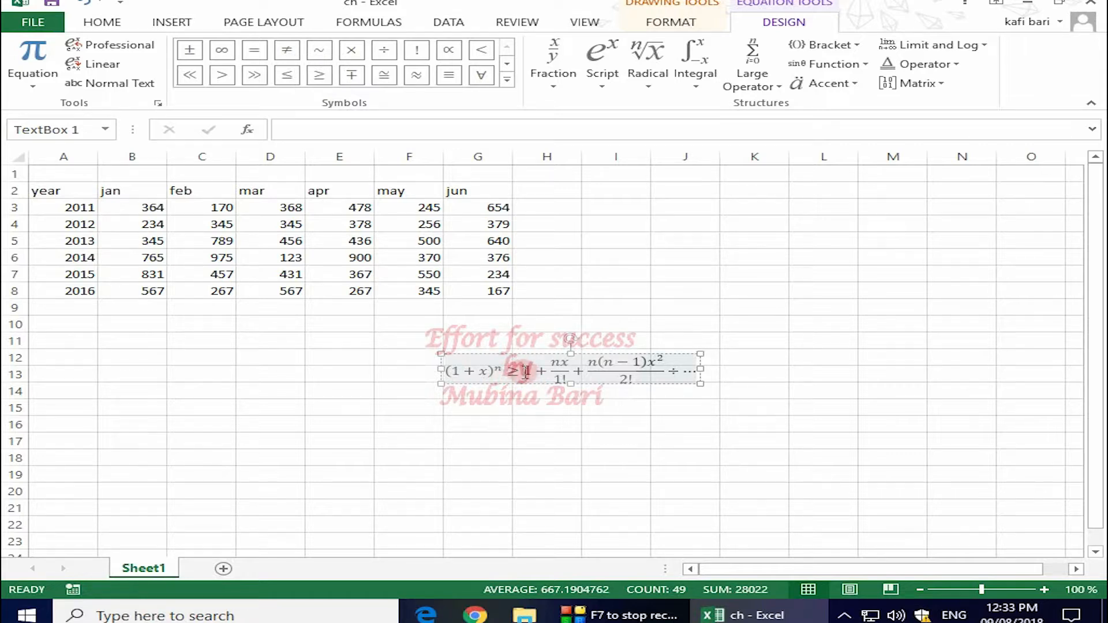
drag(525, 371, 540, 371)
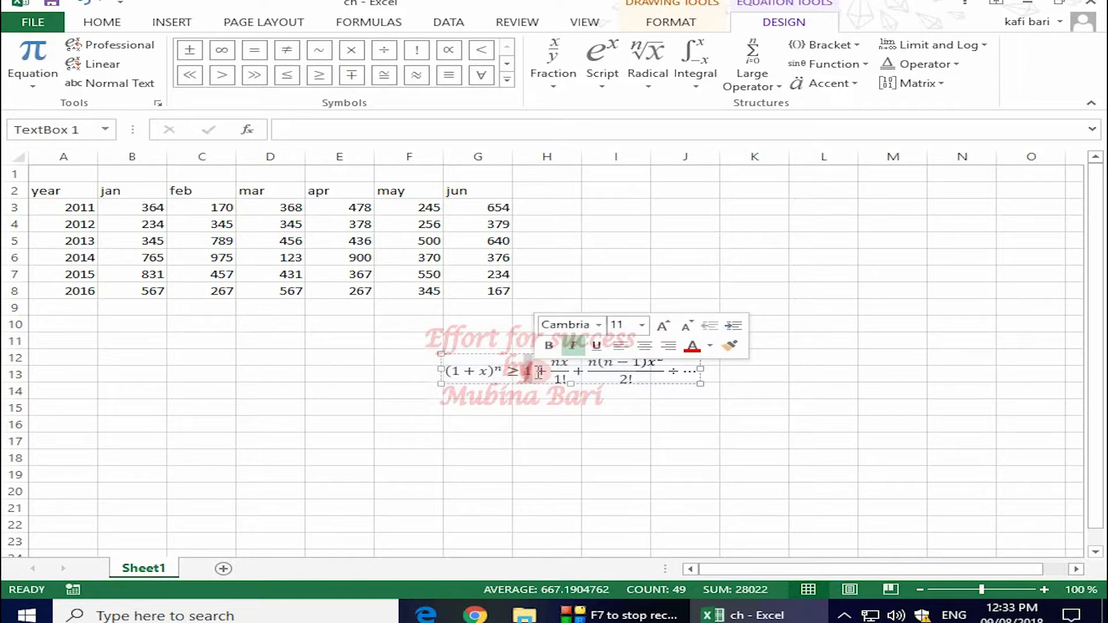
key(BackSpace)
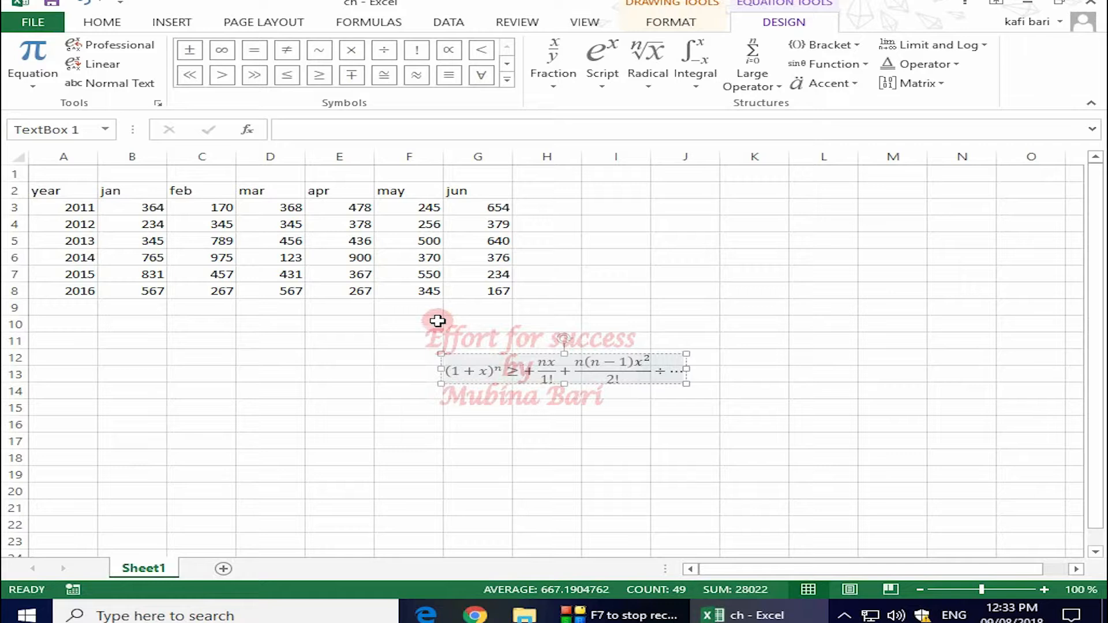
text(3)
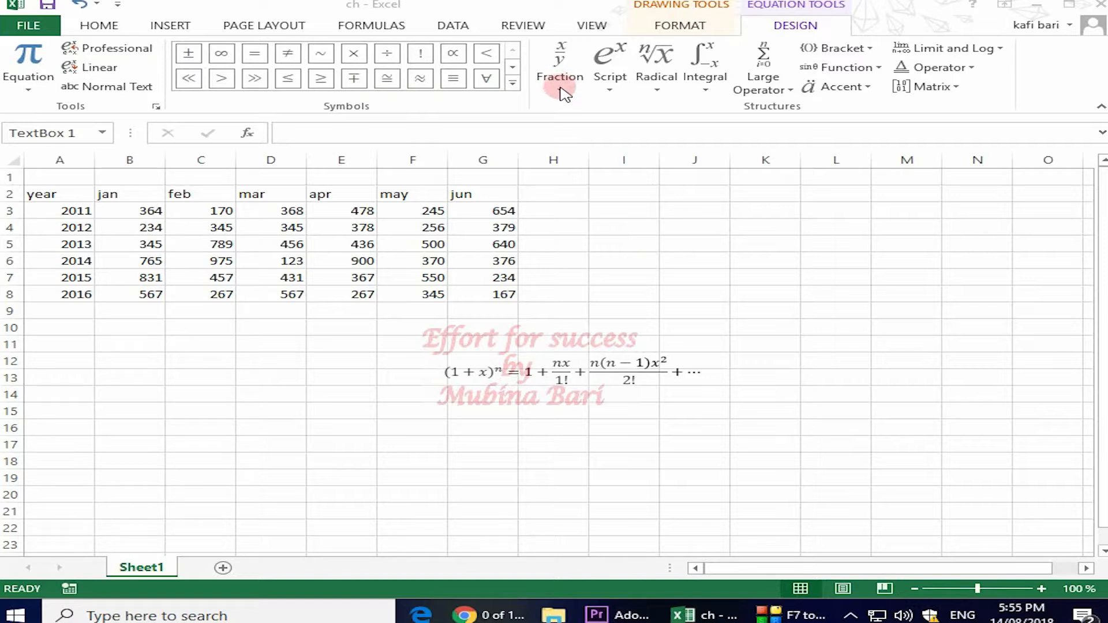
click(561, 81)
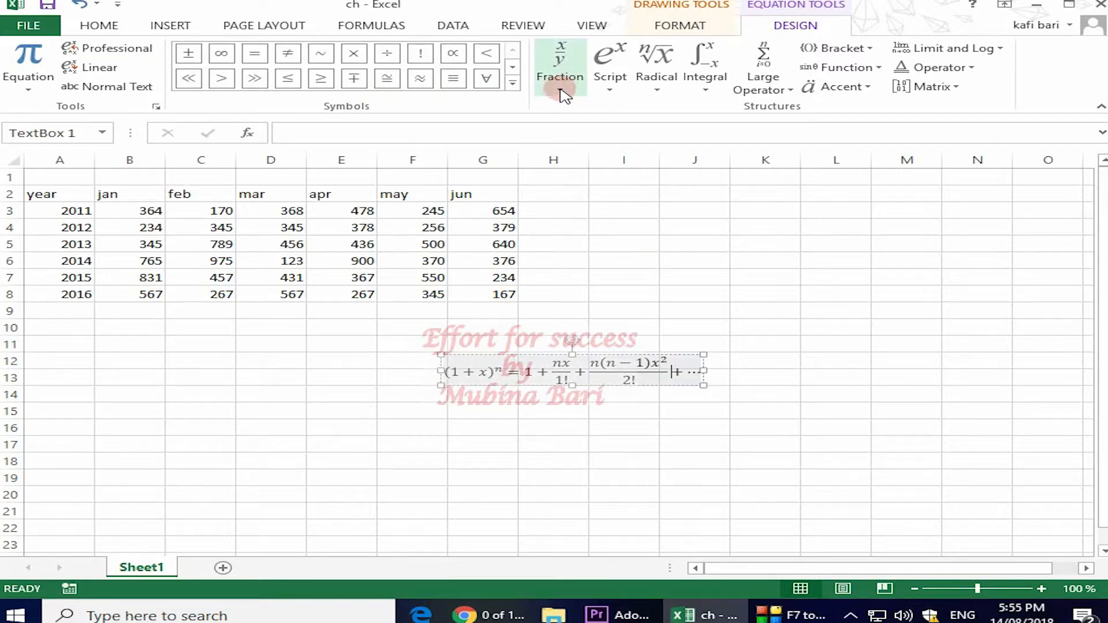
click(561, 81)
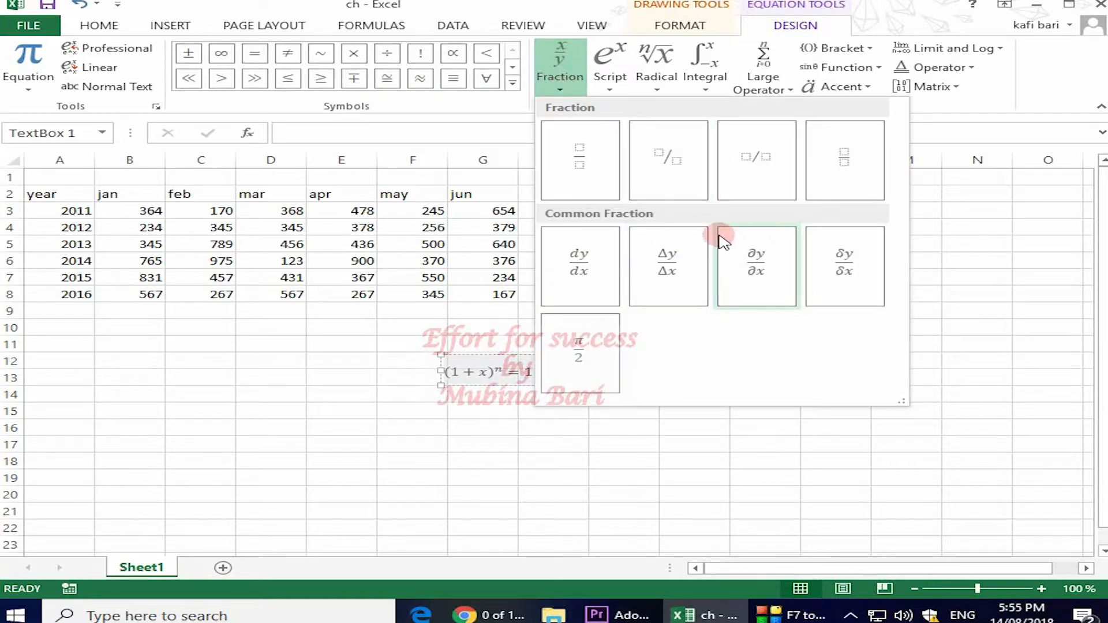
click(963, 264)
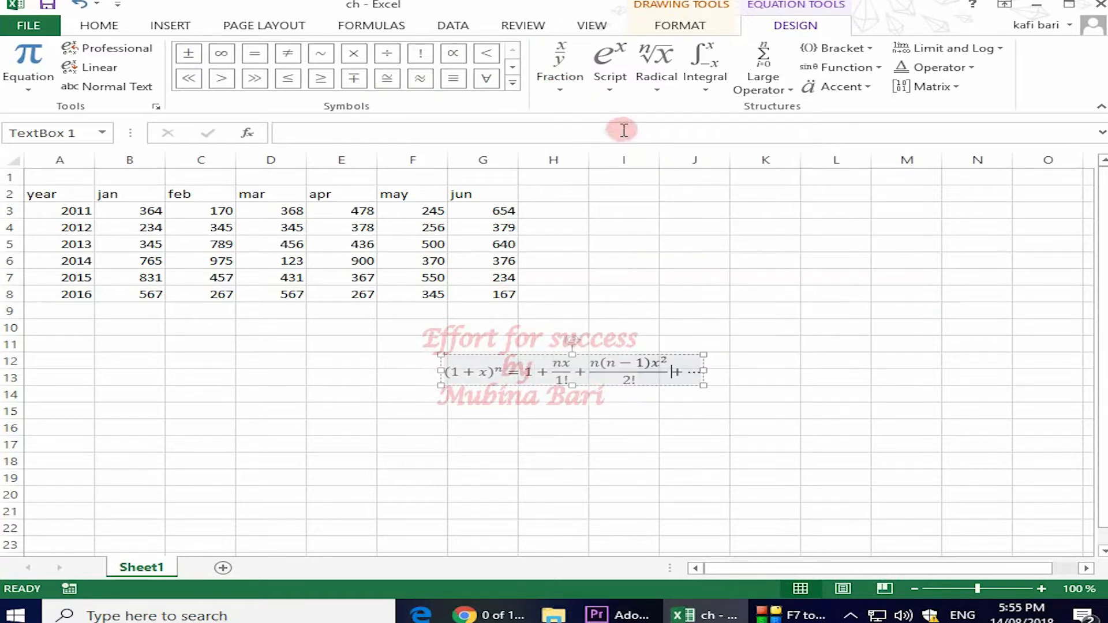
click(609, 93)
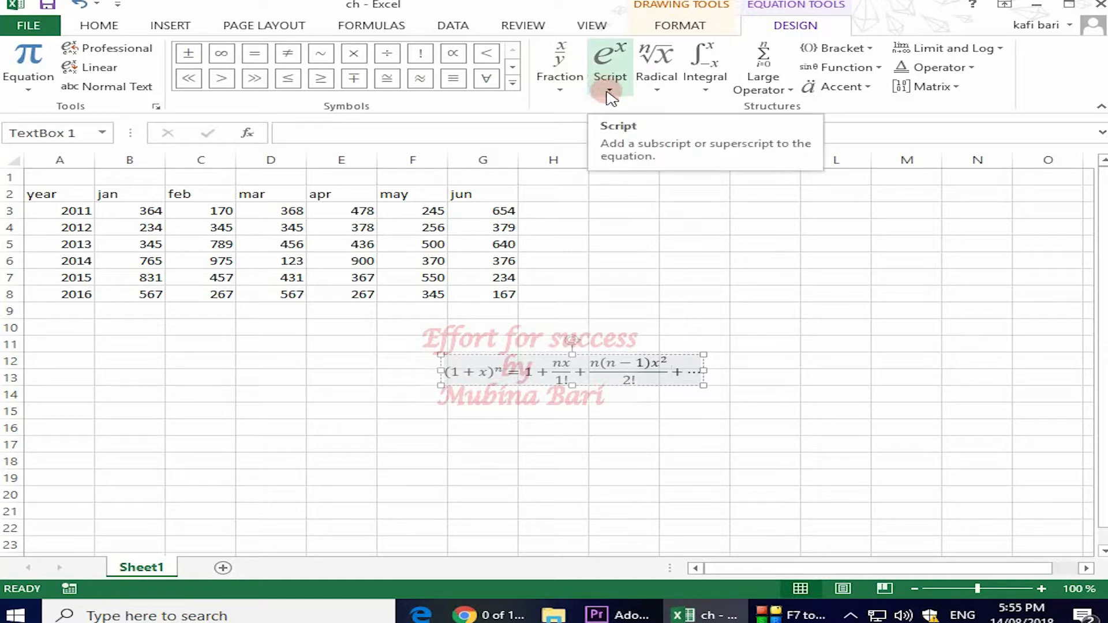
click(610, 93)
click(611, 91)
click(656, 92)
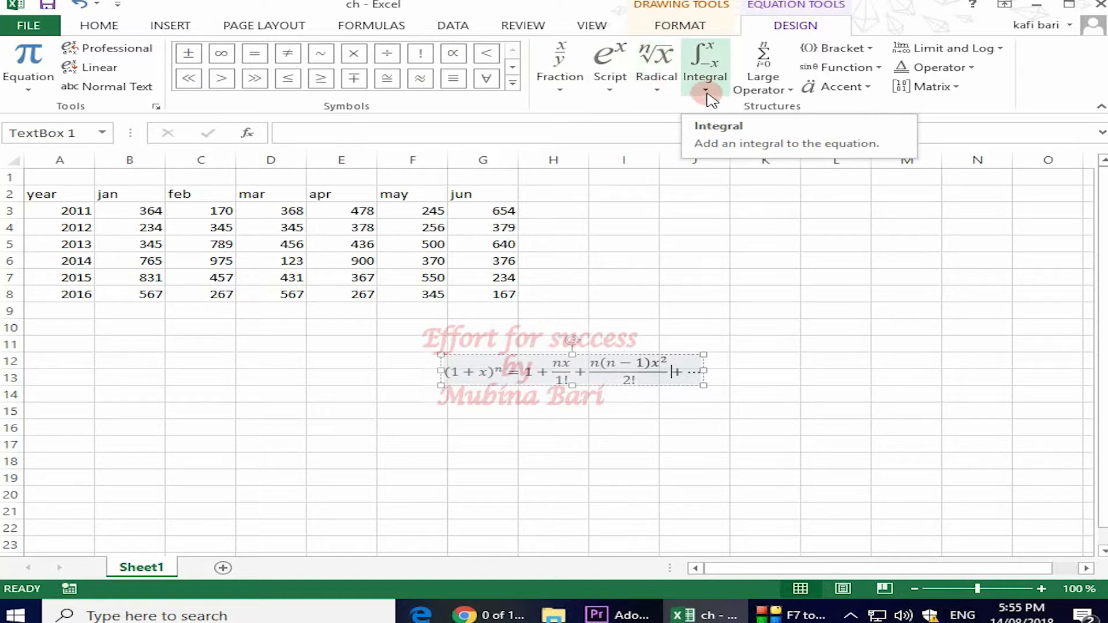
click(873, 48)
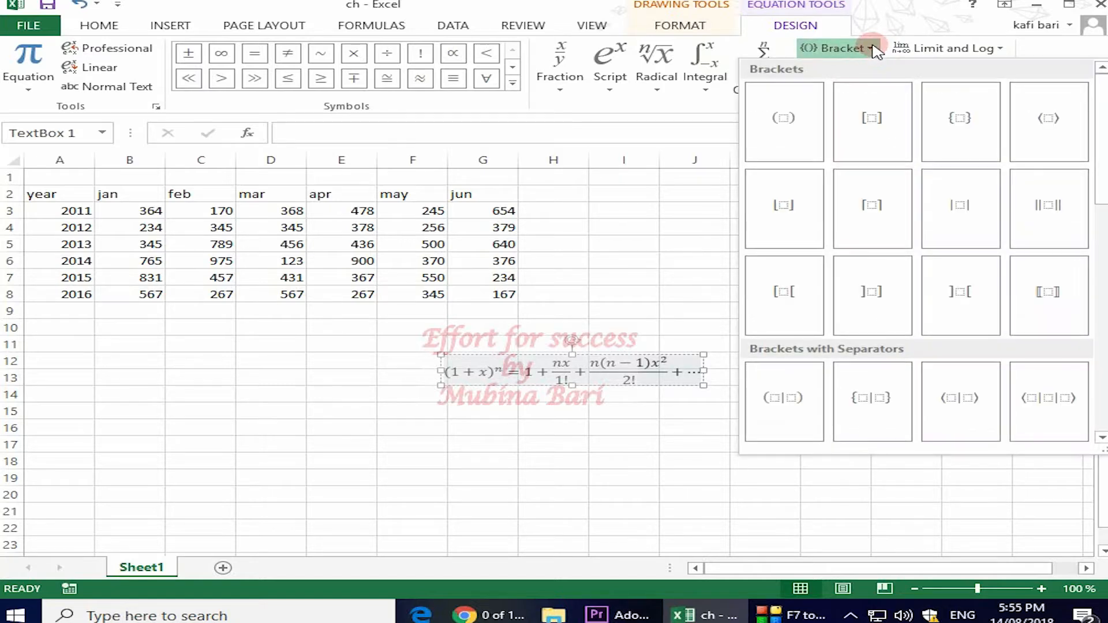
click(873, 48)
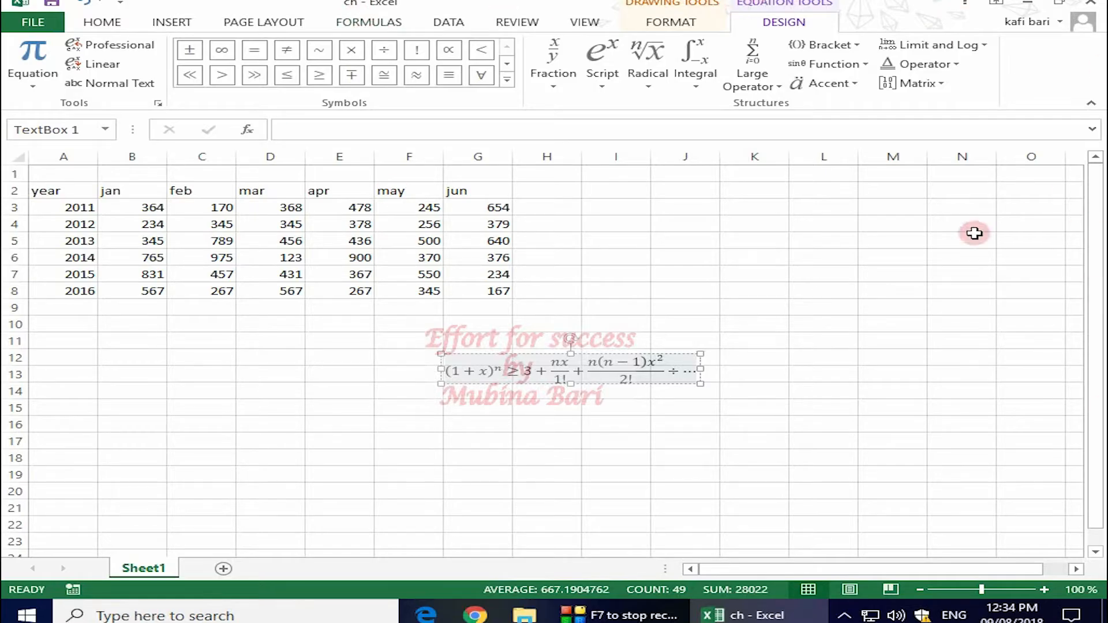
- Dismiss the unused Symbols menu and deselect the equation by selecting cell A2
click(172, 21)
click(1015, 86)
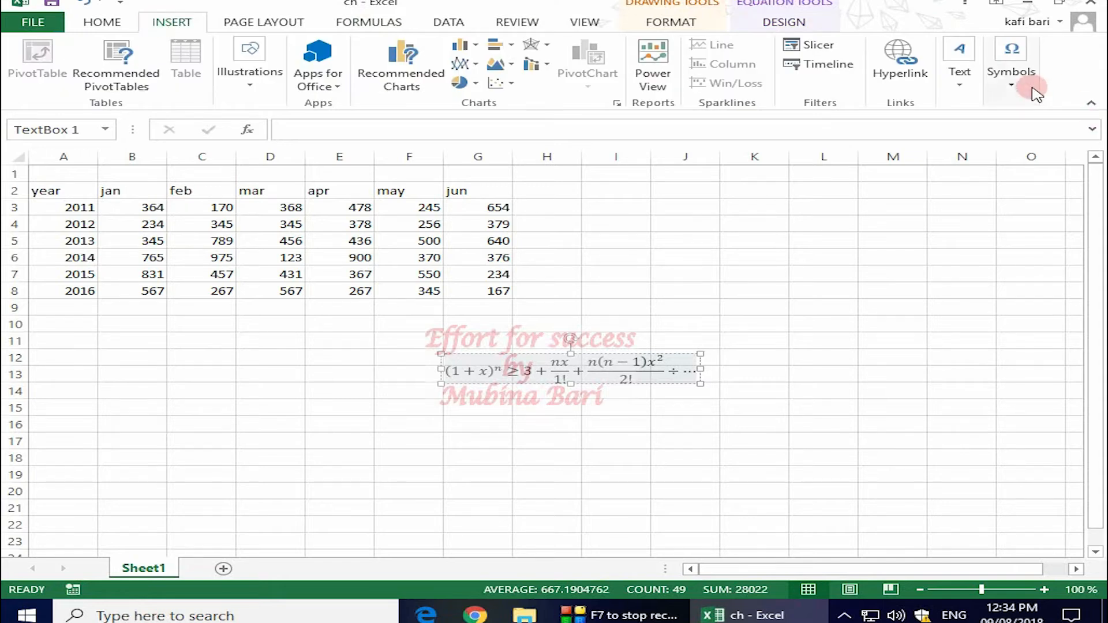
click(1014, 86)
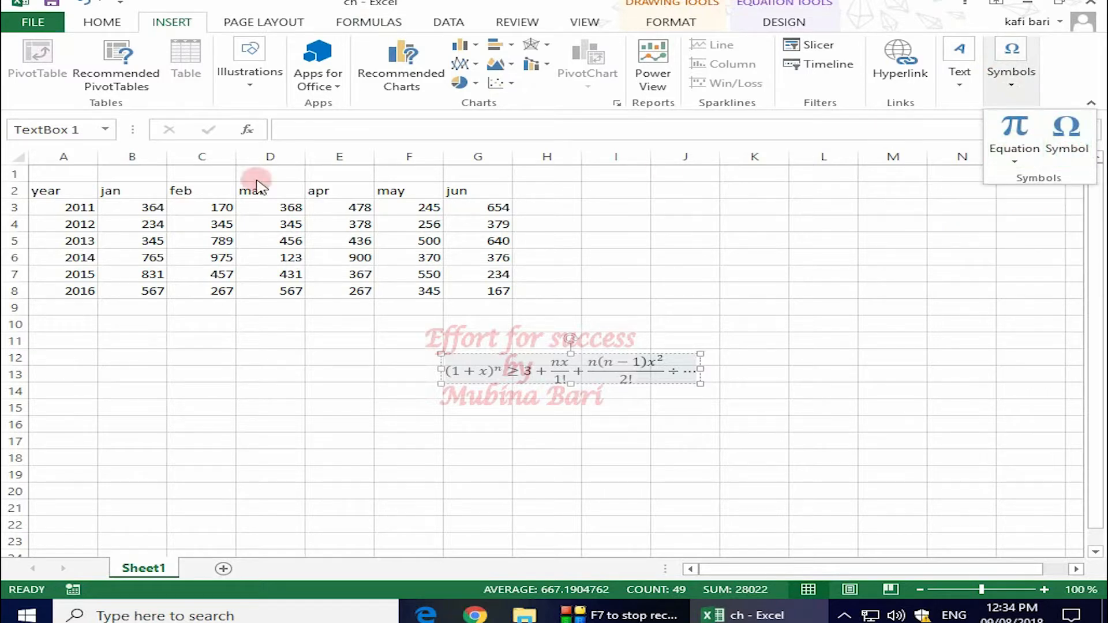
click(31, 180)
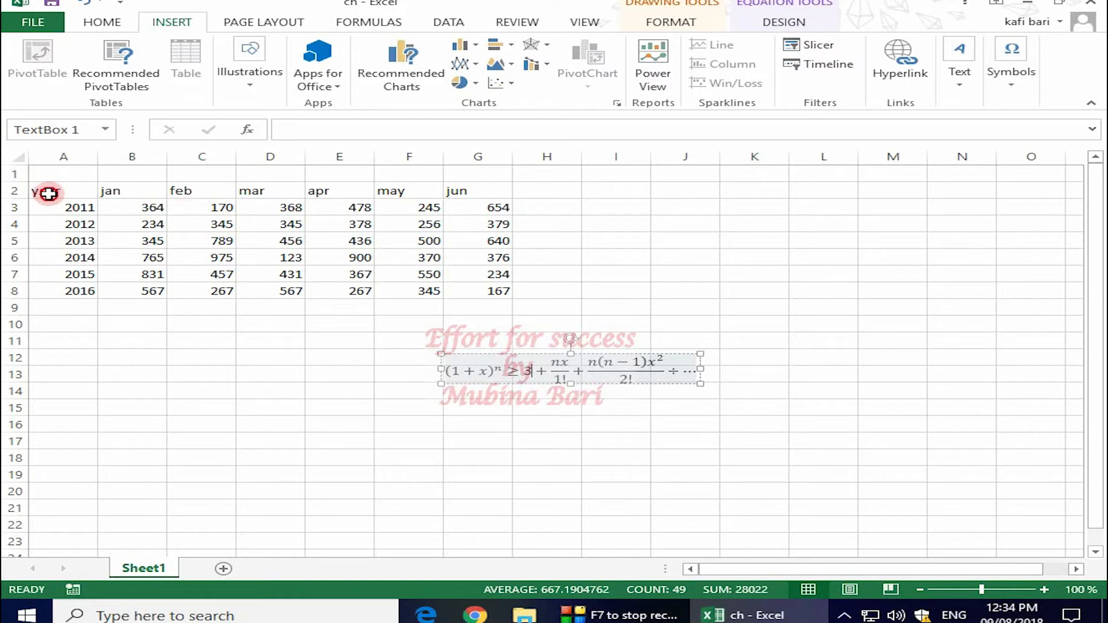
click(48, 193)
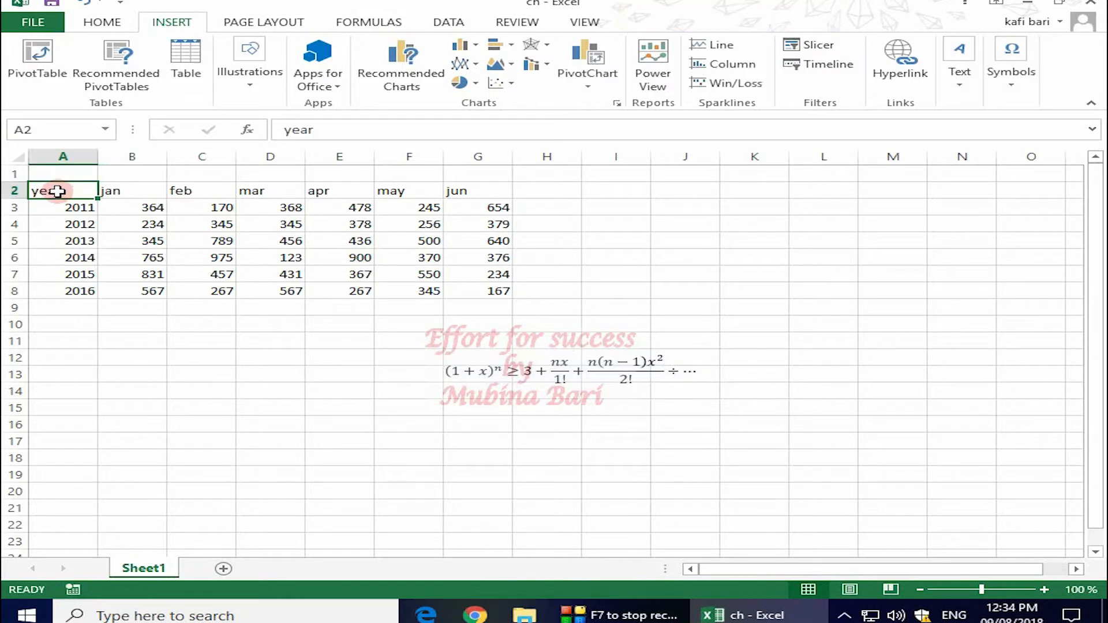
click(109, 22)
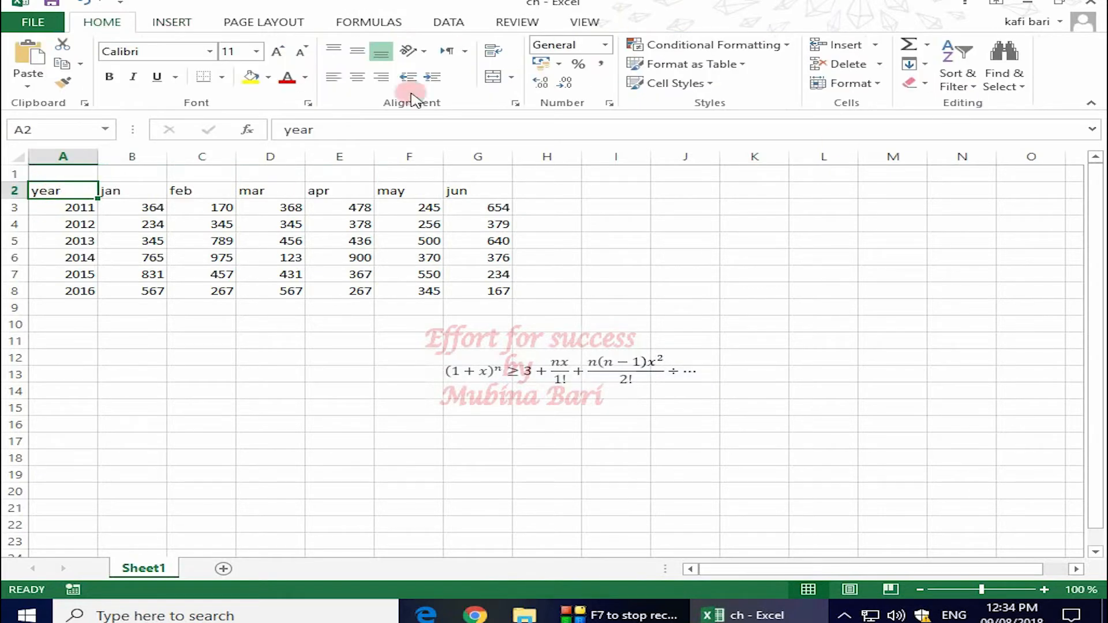
- Insert a new empty column A so the yearly table moves to columns B–H
click(877, 45)
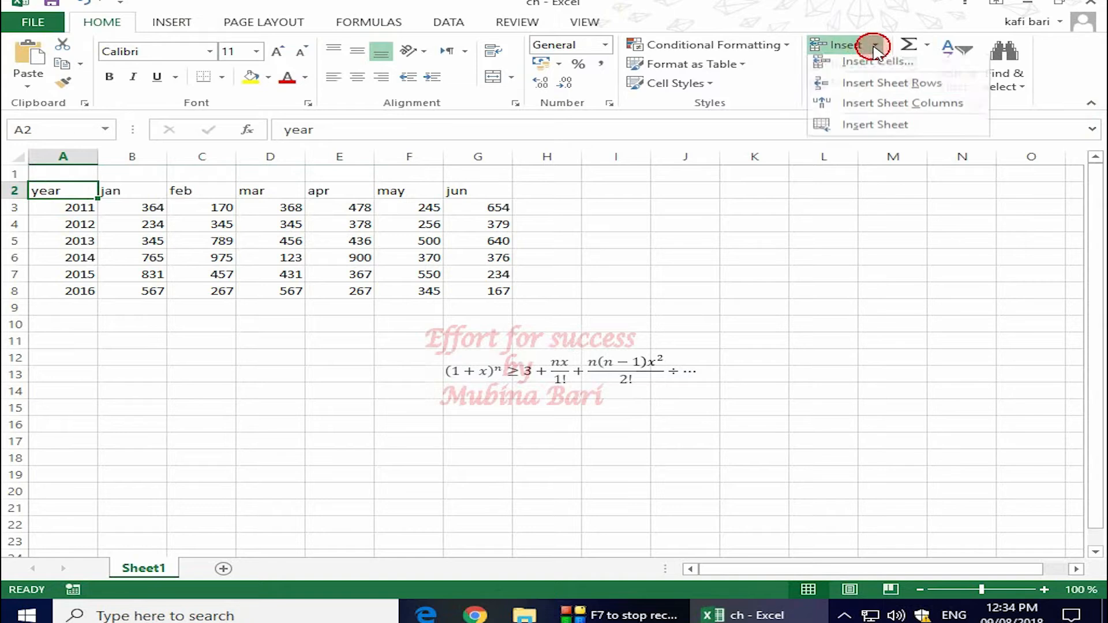
click(899, 110)
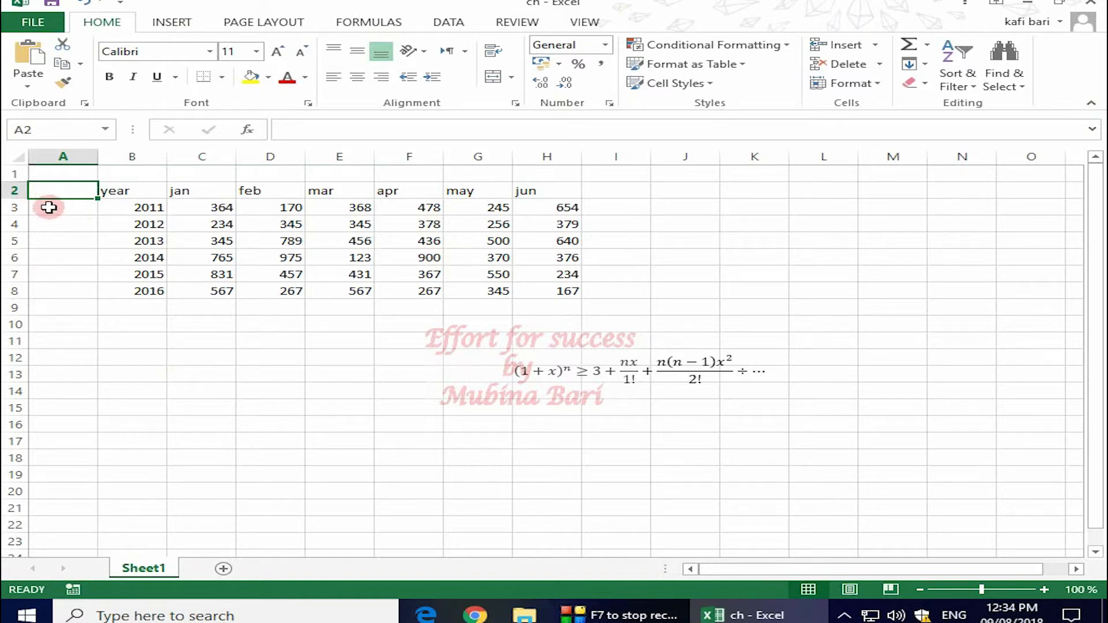
click(48, 207)
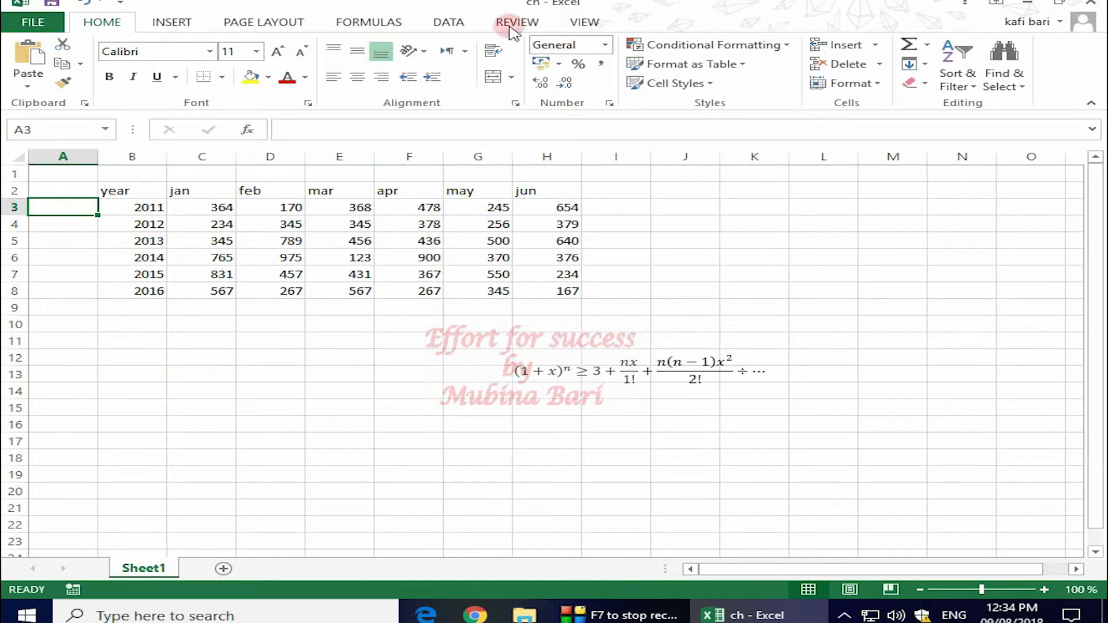
- Insert the Wingdings pointing-hand symbol into cell A3
click(173, 22)
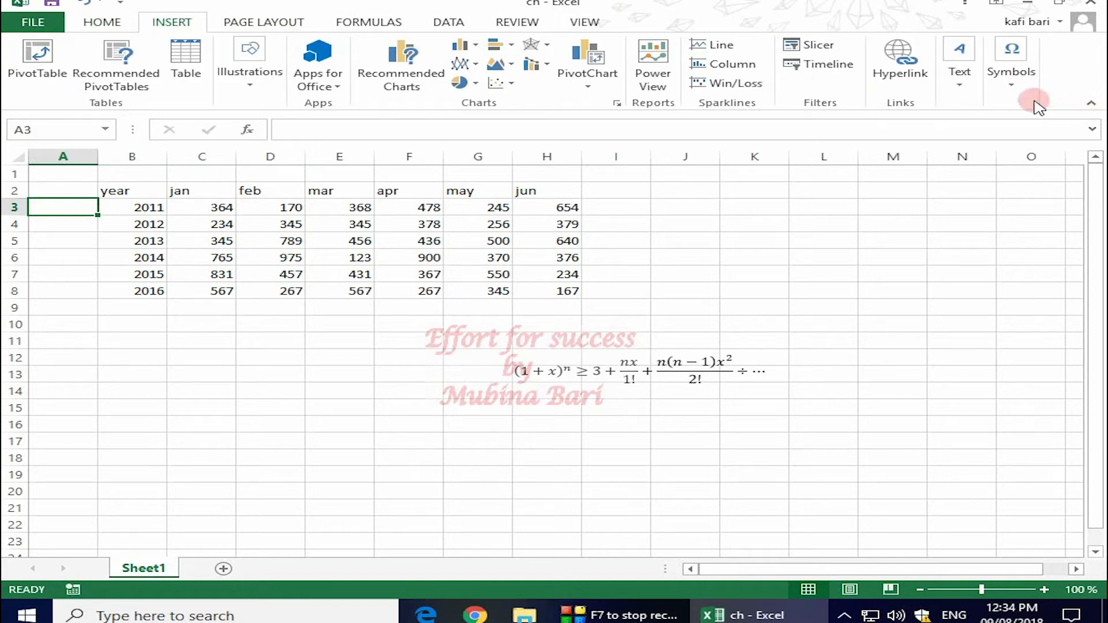
click(1015, 74)
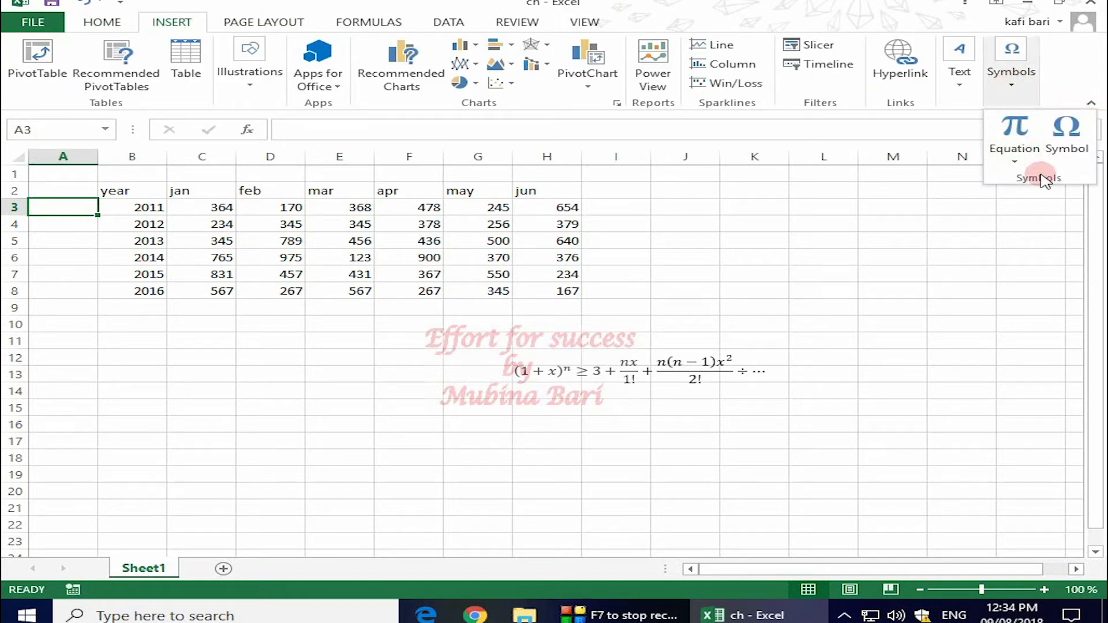
click(1061, 141)
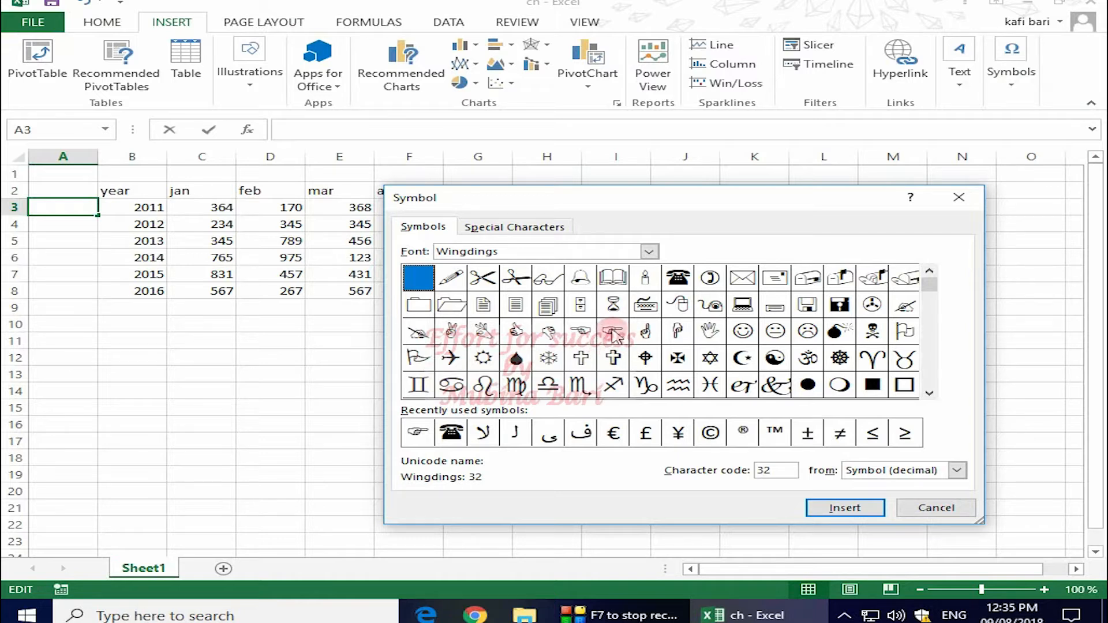
double_click(613, 332)
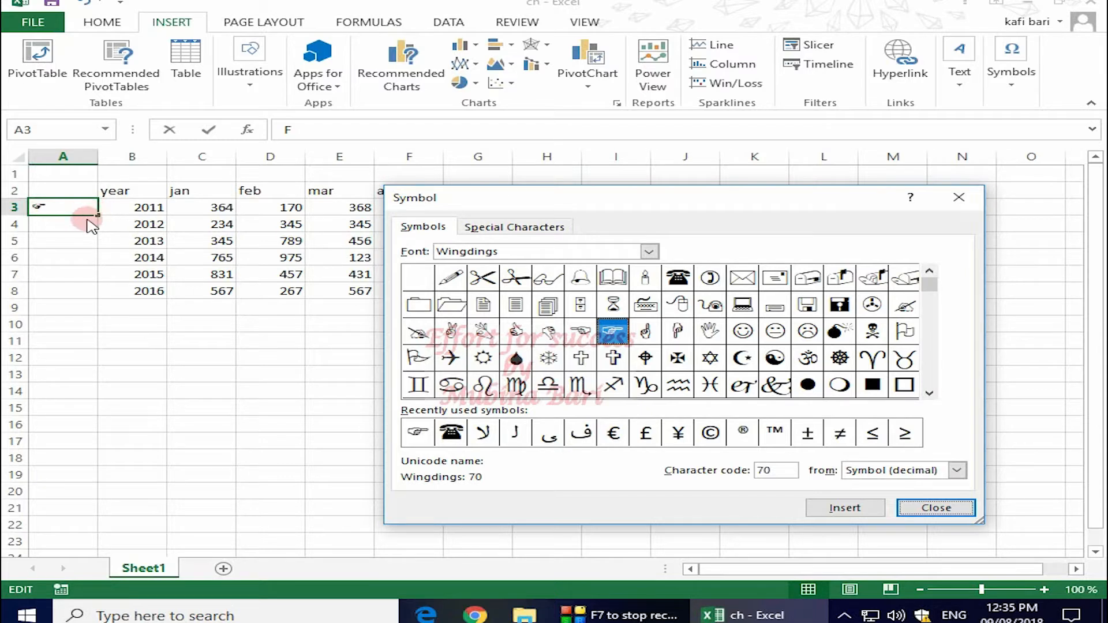
click(936, 508)
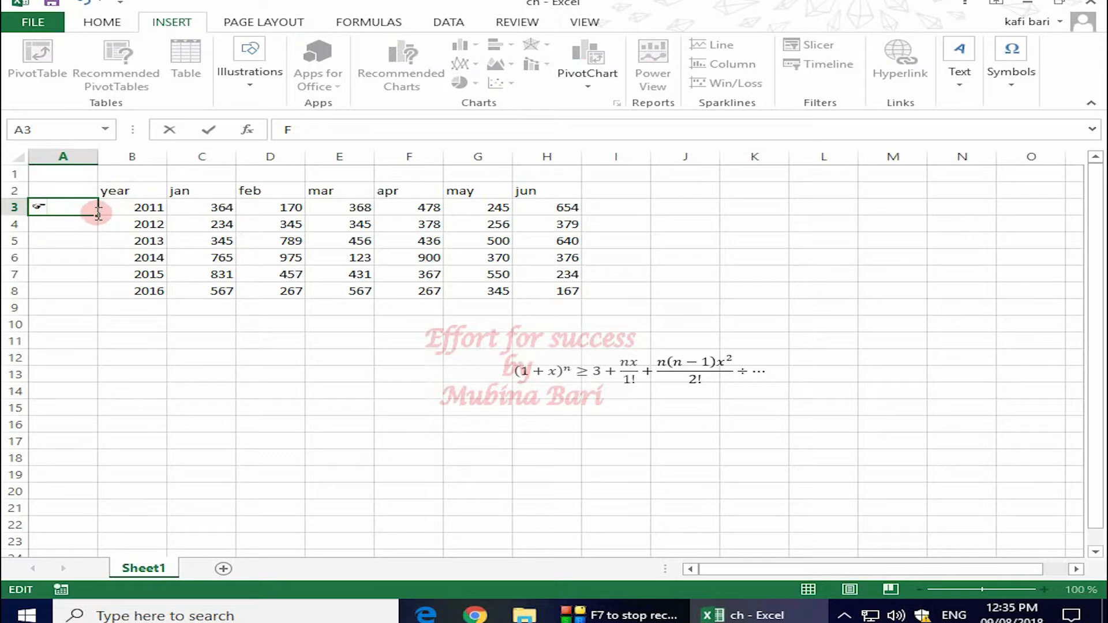
- Copy A3's pointing-hand symbol down through A8, one per year row 2011–2016
drag(98, 213, 99, 296)
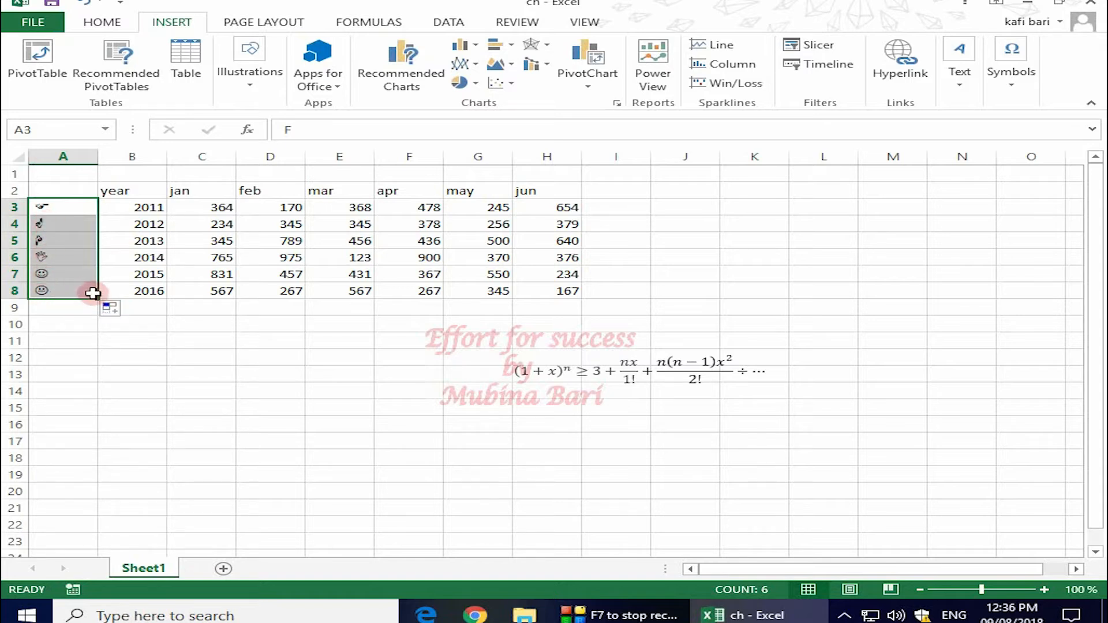
mouse_move(98, 297)
mouse_down()
mouse_move(93, 218)
mouse_move(95, 294)
mouse_up()
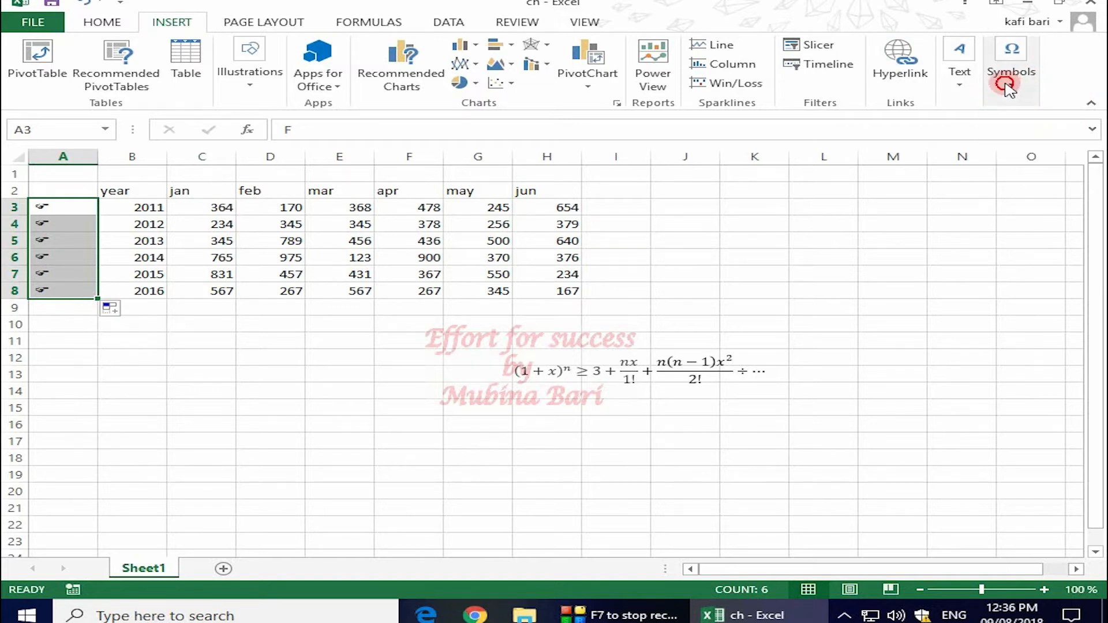
- Browse the Symbol dialog's fonts (Segoe UI Historic, Segoe UI Light) looking for Wingdings 2, then close it
click(1010, 86)
click(1067, 132)
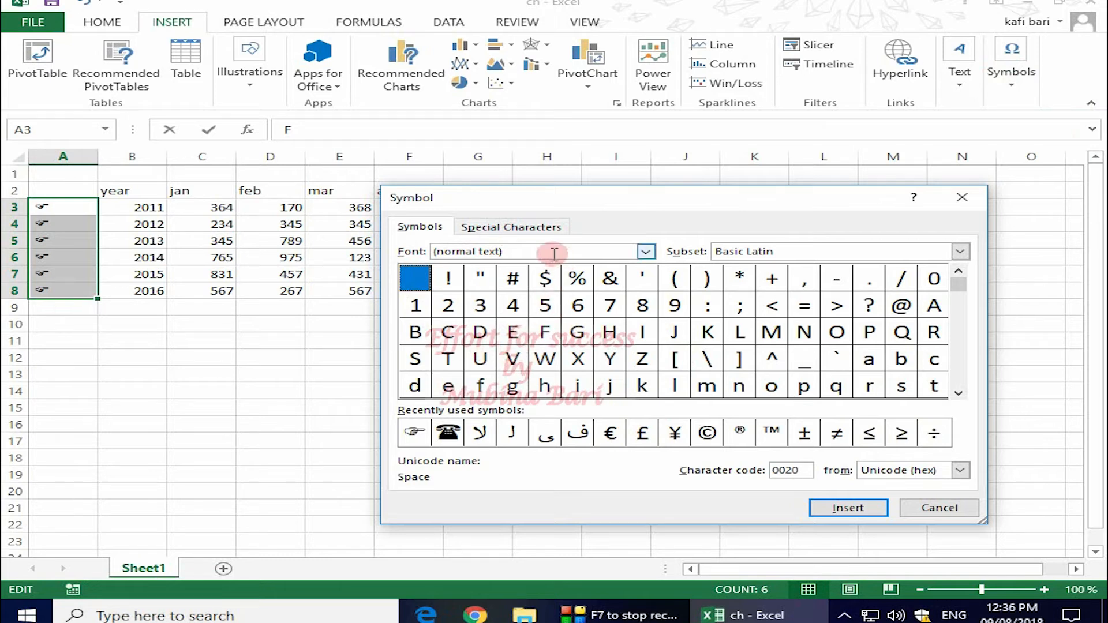
click(646, 253)
drag(647, 276, 649, 314)
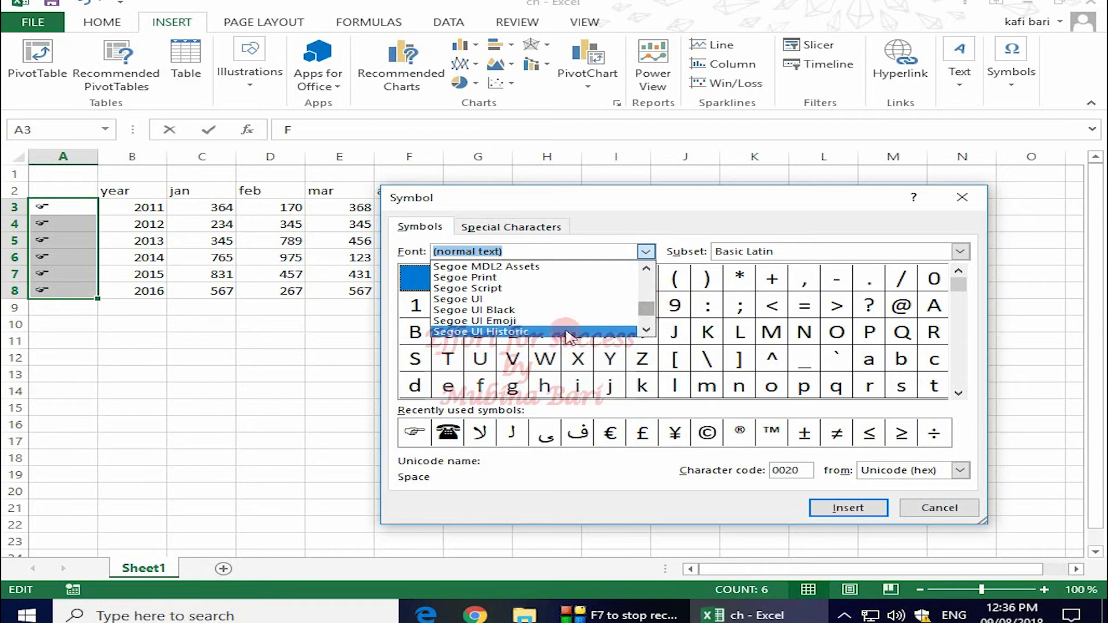
click(529, 334)
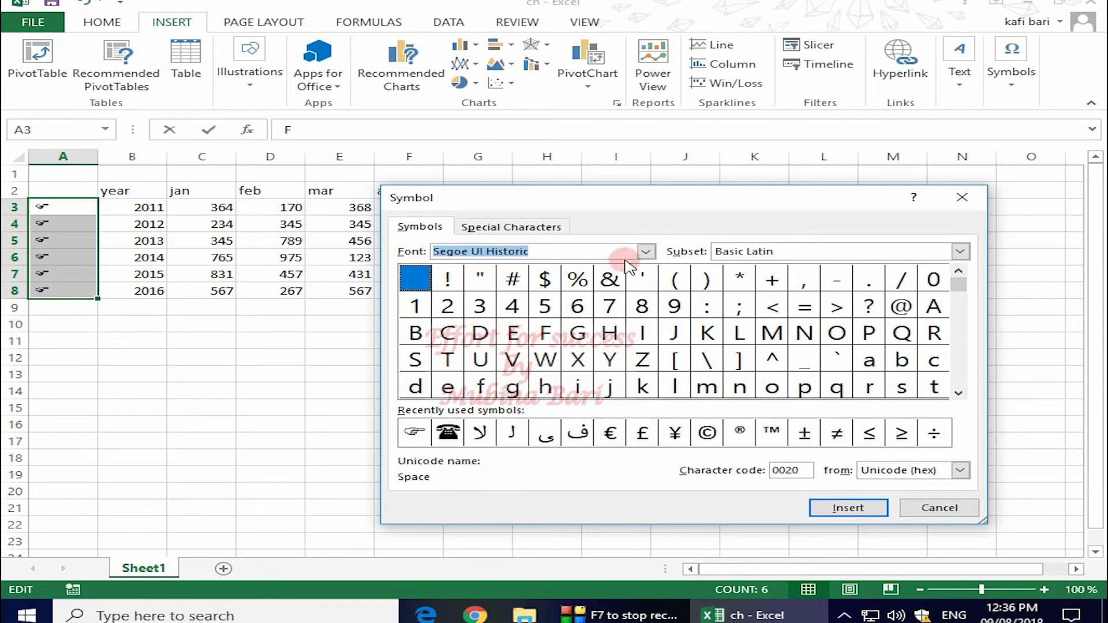
click(646, 252)
click(646, 253)
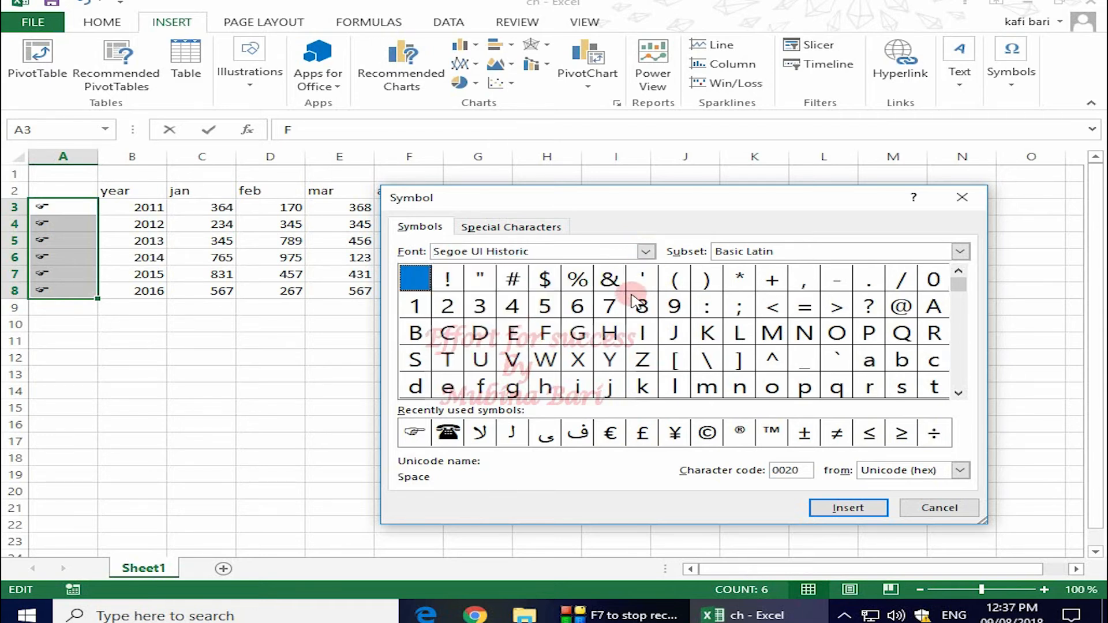
click(646, 253)
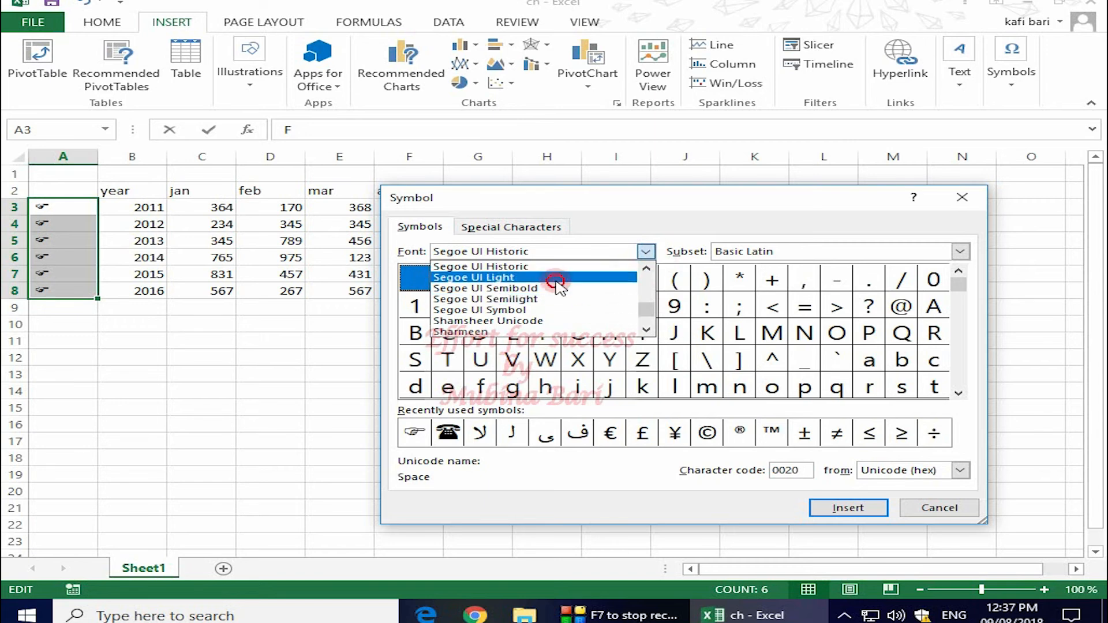
click(564, 278)
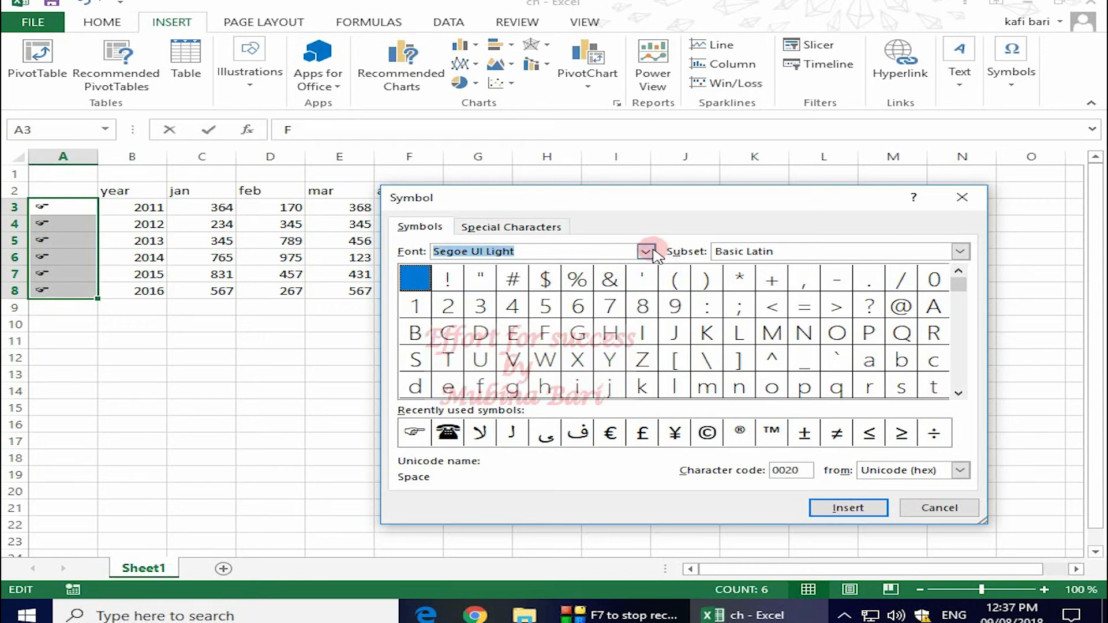
click(646, 252)
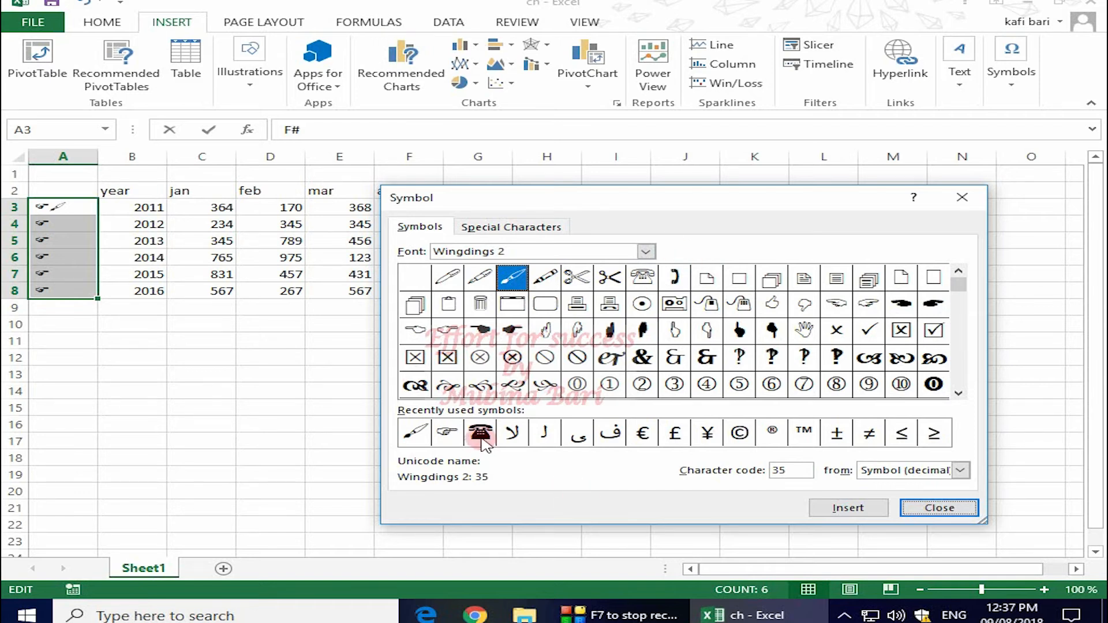
key(Escape)
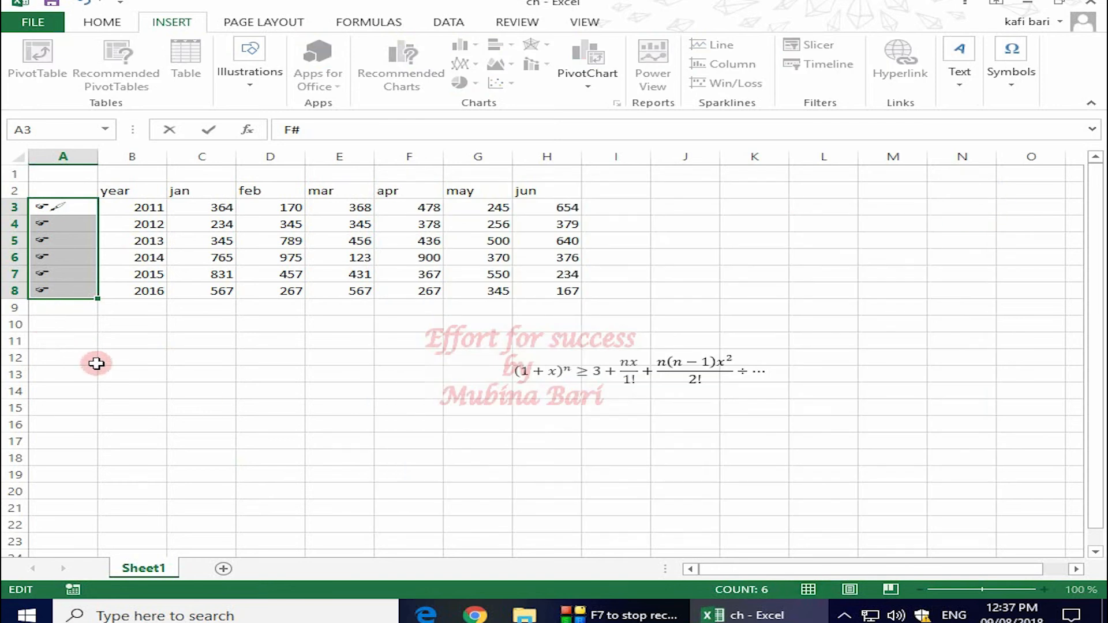
- Enter the recently used telephone symbol in B12 followed by a phone number
click(116, 358)
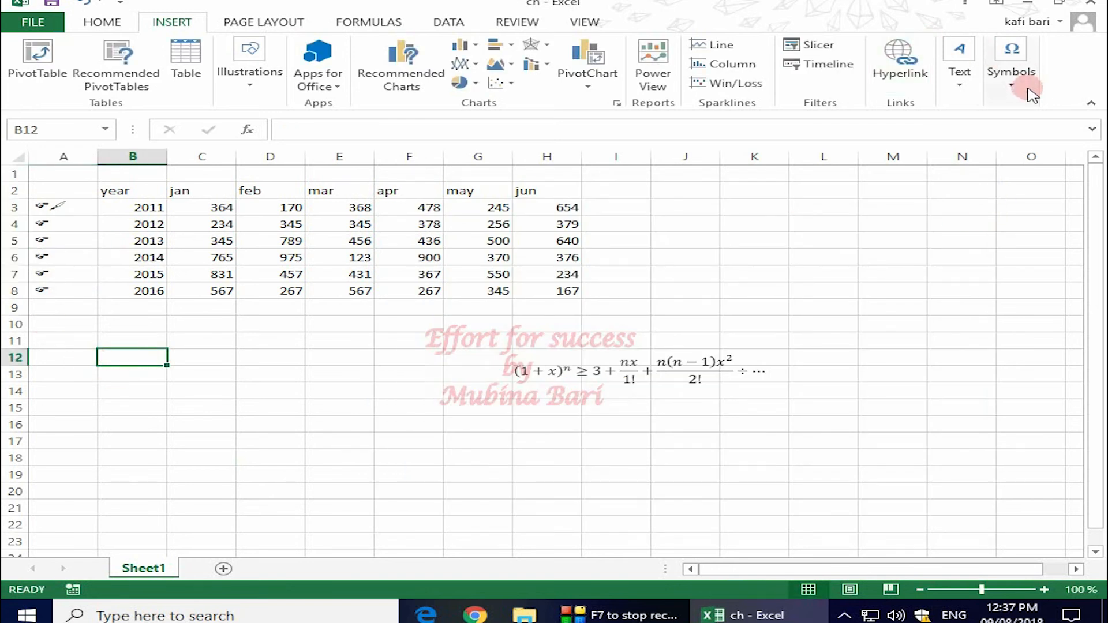
click(1009, 78)
click(1067, 128)
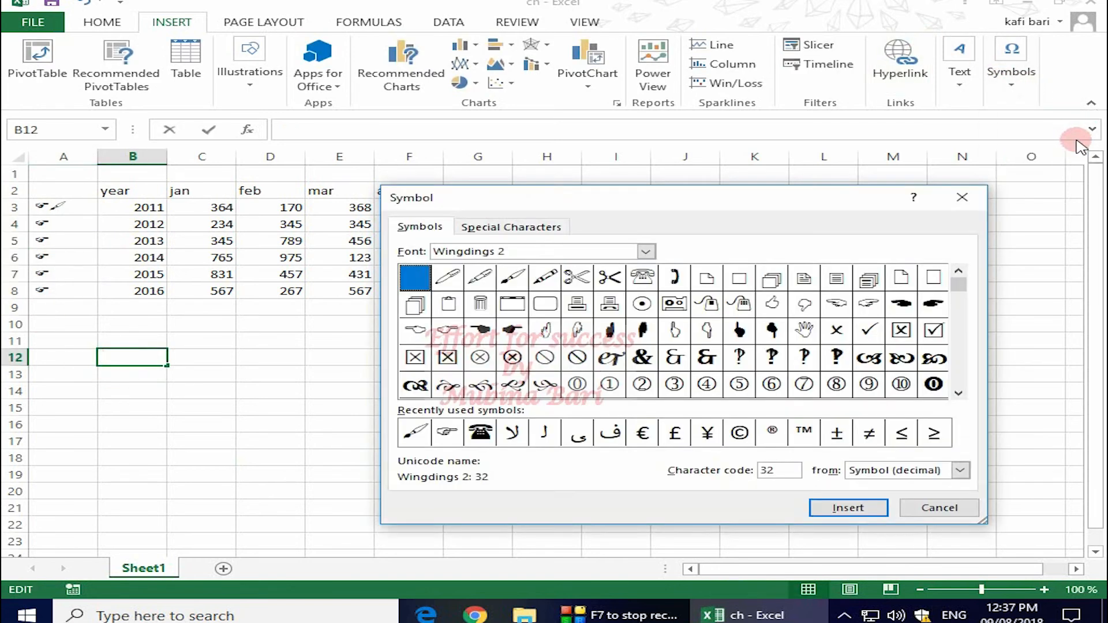
click(481, 435)
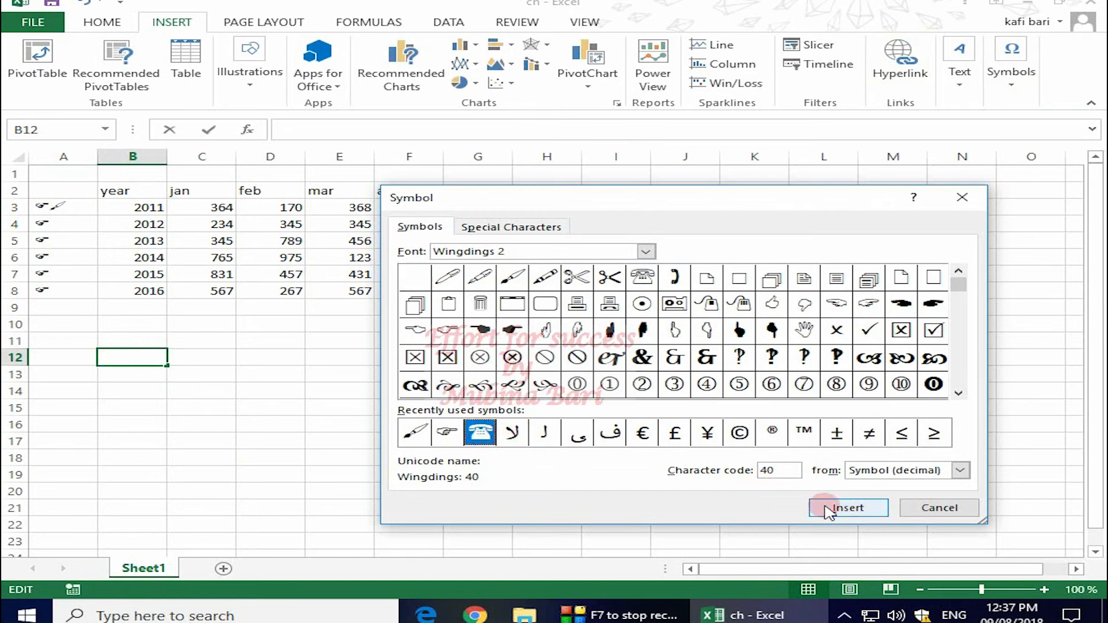
click(832, 508)
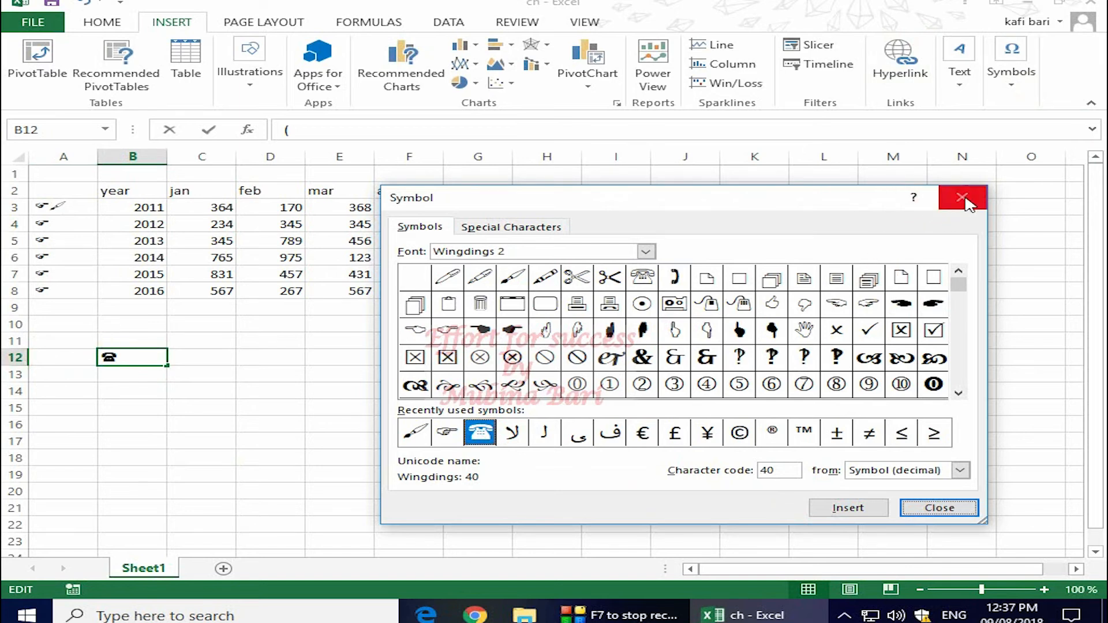
click(967, 202)
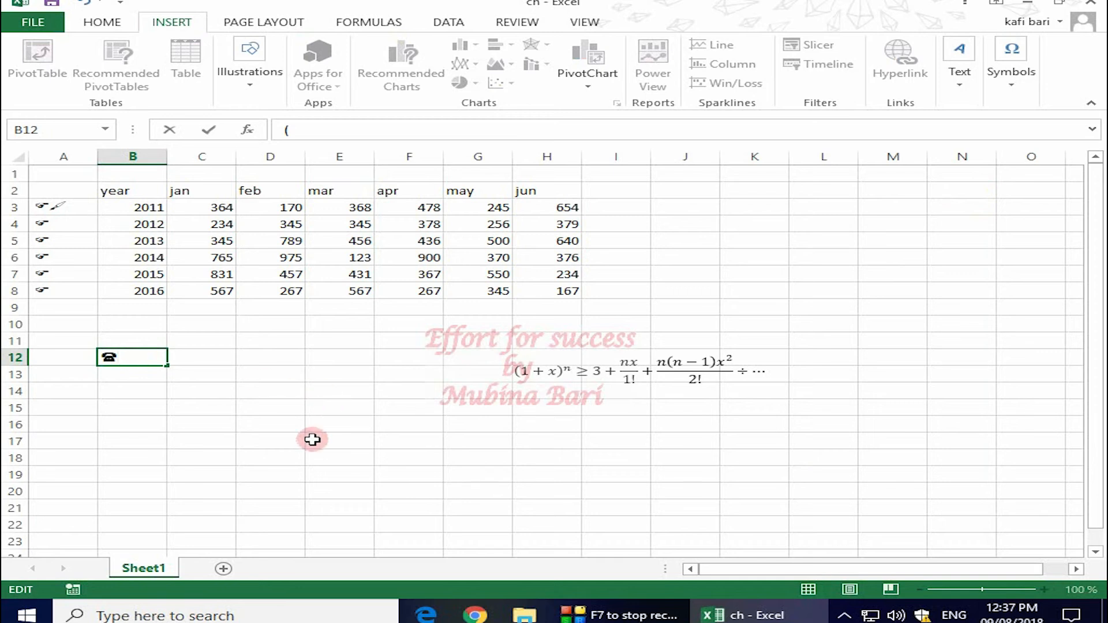
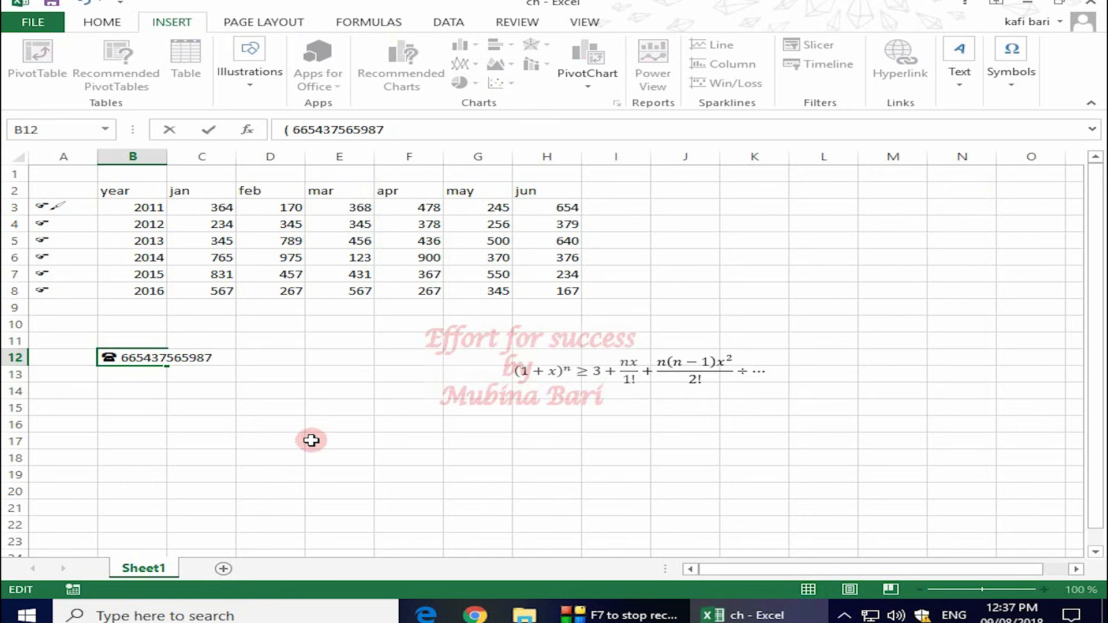
click(417, 407)
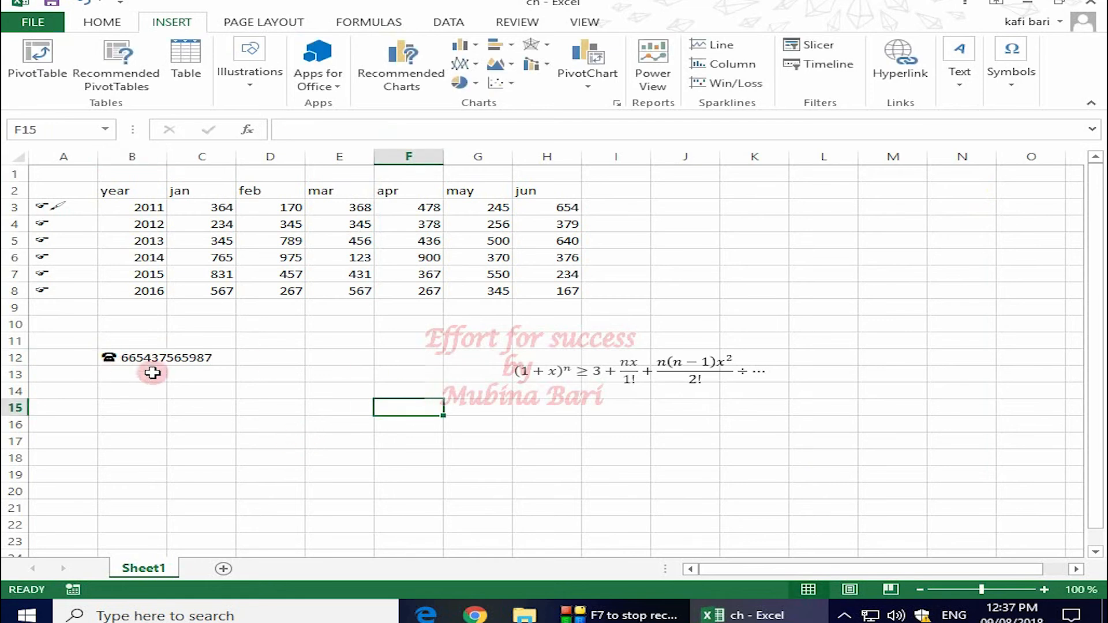